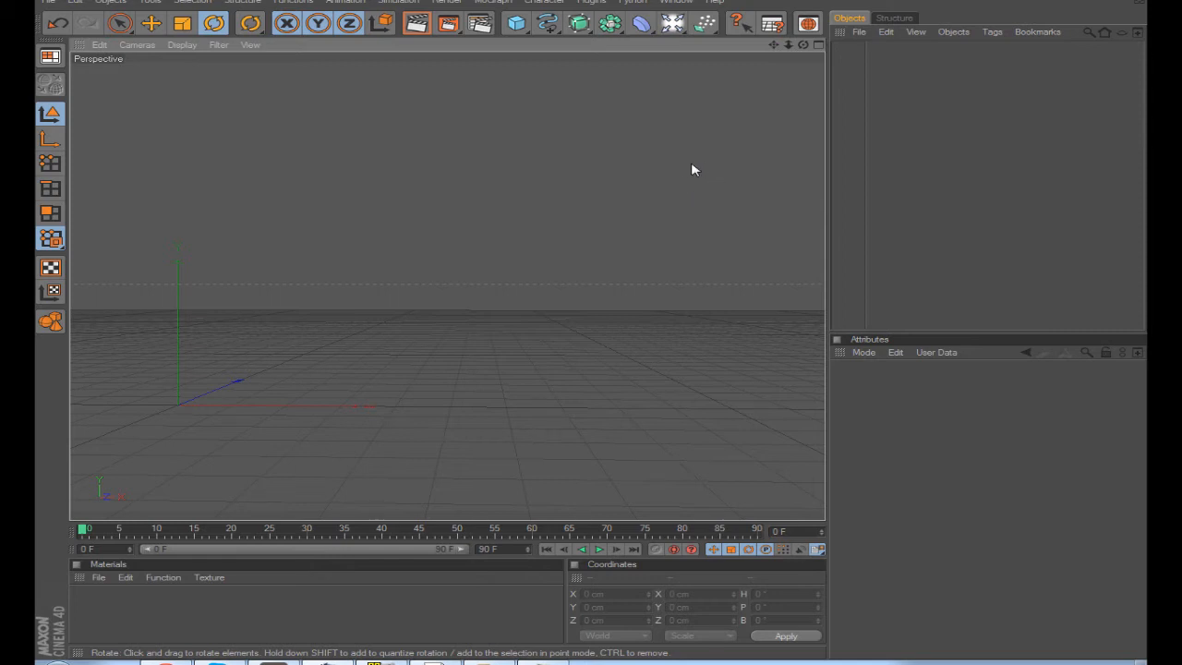
Step: Explore the empty perspective view by panning, zooming and orbiting around the world origin
left_click_drag(774, 45, 692, 166)
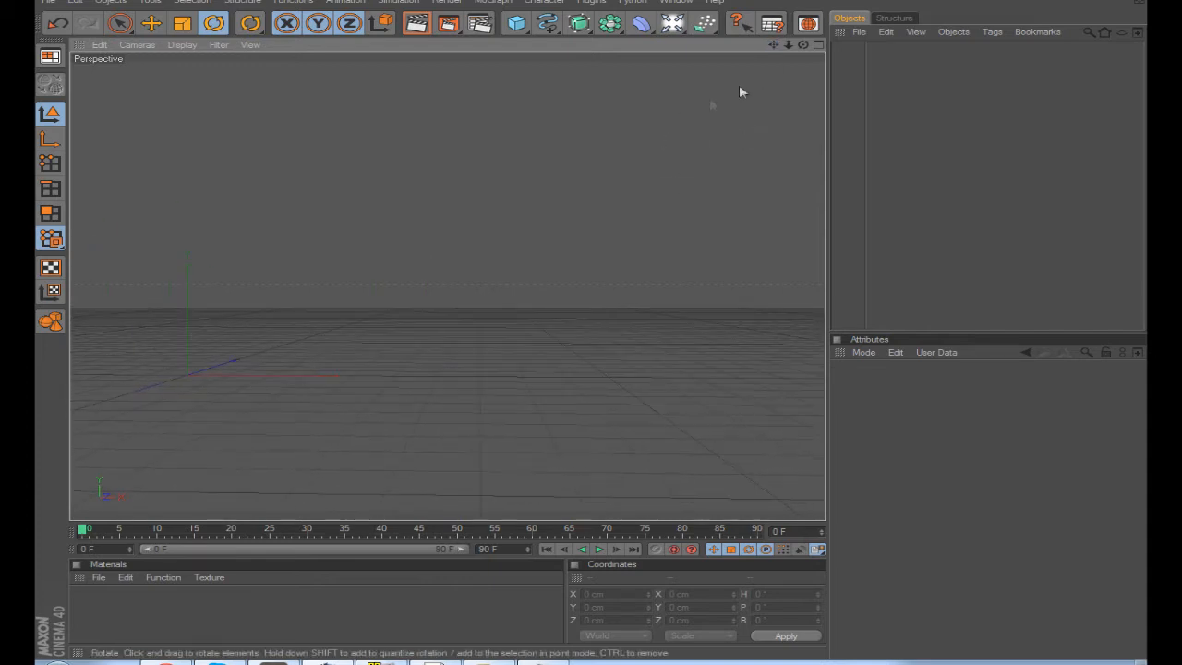
mouse_move(803, 44)
left_mouse_down()
mouse_move(790, 46)
mouse_move(801, 43)
left_mouse_up()
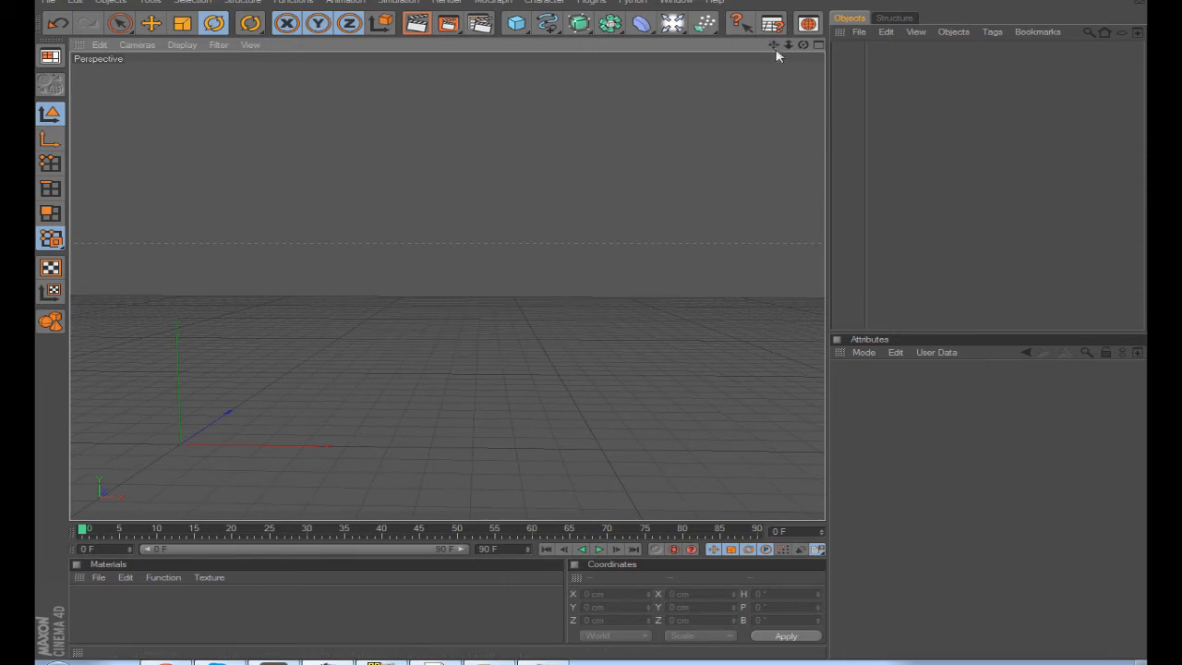
mouse_move(774, 45)
left_mouse_down()
mouse_move(818, 14)
mouse_move(775, 44)
mouse_move(793, 34)
mouse_move(784, 50)
mouse_move(774, 44)
left_mouse_up()
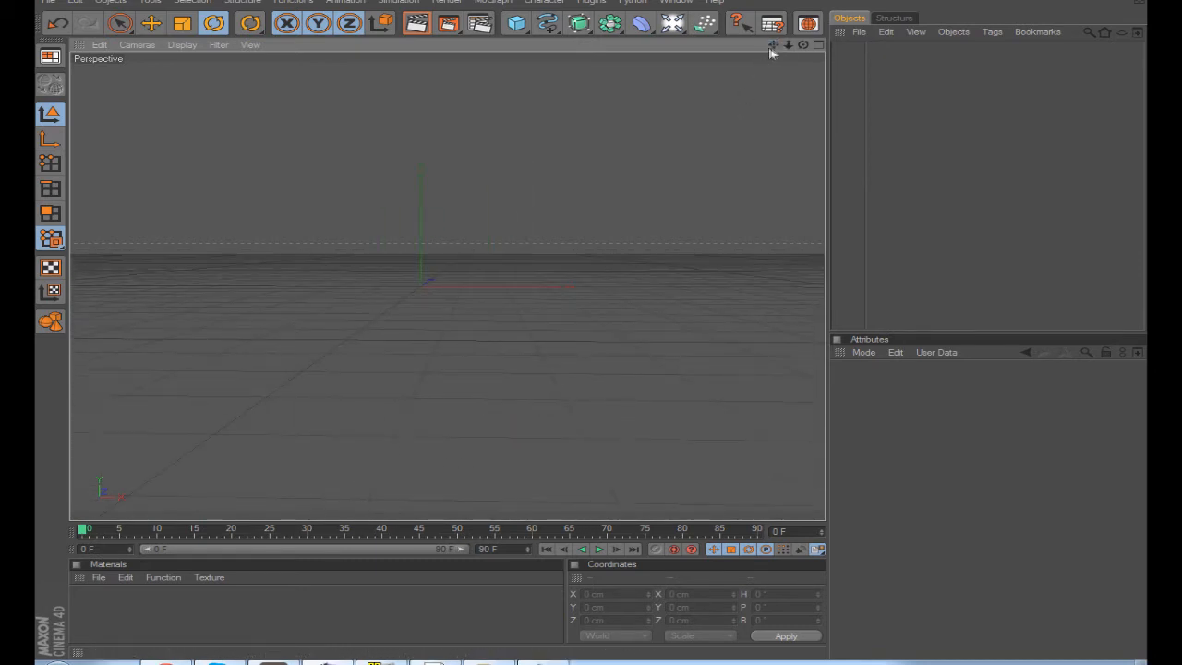
left_click_drag(789, 45, 662, 198)
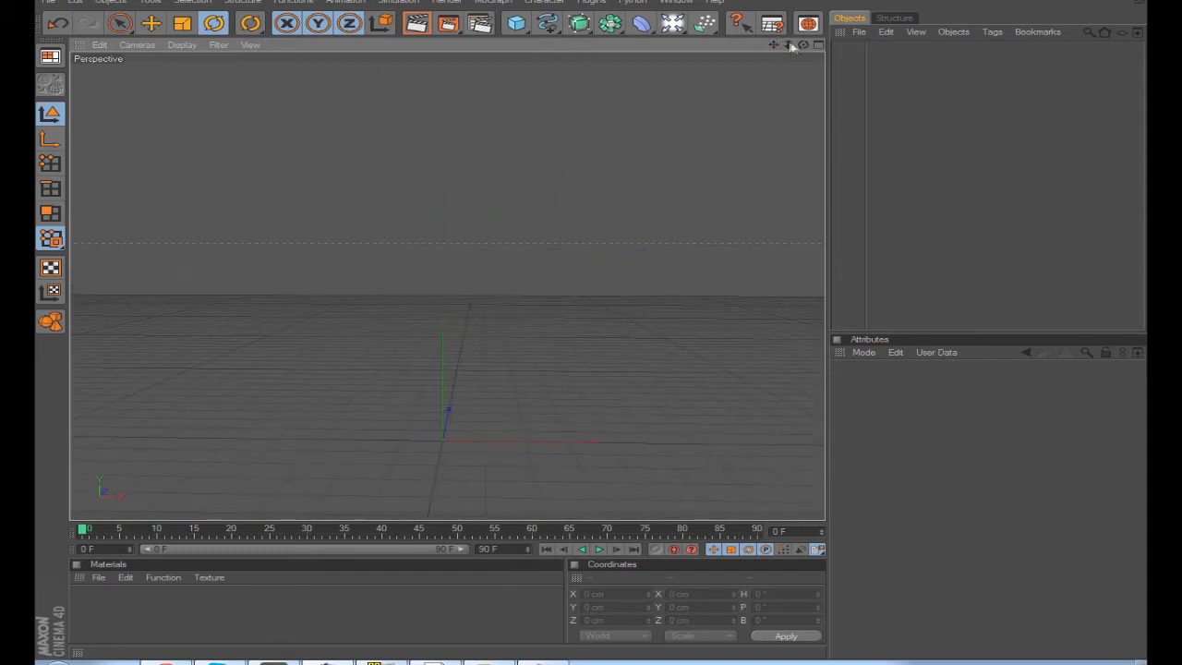
mouse_move(803, 45)
left_mouse_down()
mouse_move(887, 58)
mouse_move(822, 83)
mouse_move(739, 91)
mouse_move(850, 111)
mouse_move(804, 34)
mouse_move(739, 77)
mouse_move(802, 72)
mouse_move(781, 68)
mouse_move(790, 46)
left_mouse_up()
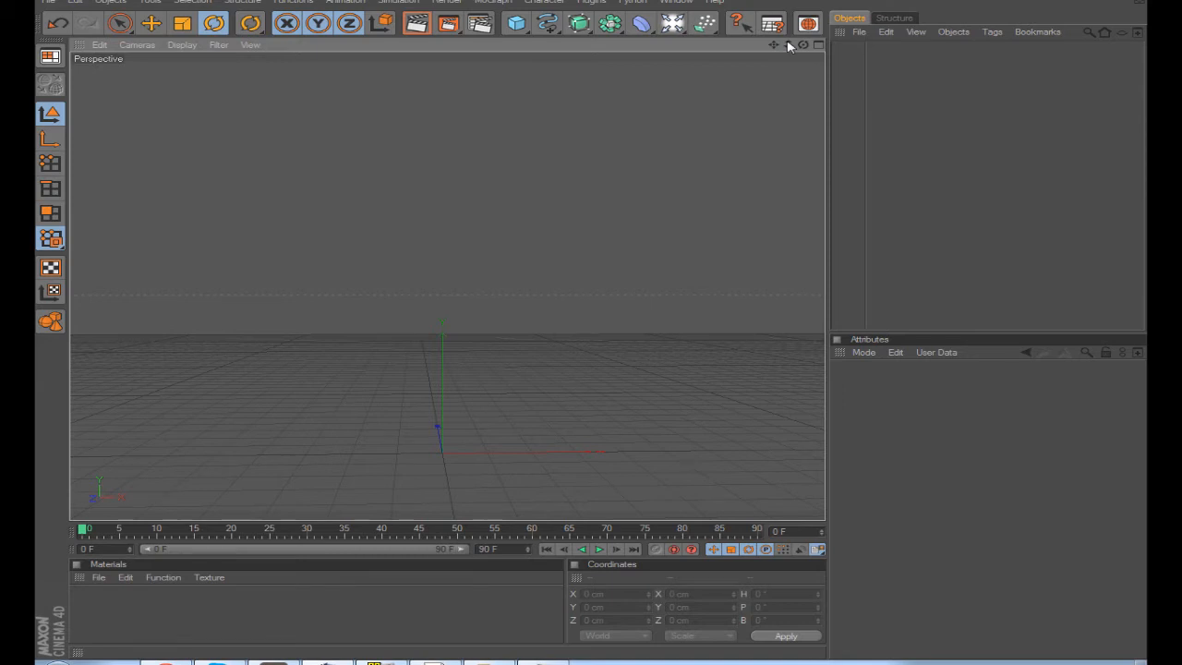
scroll(471, 437, "up", 5)
scroll(489, 420, "down", 7)
scroll(490, 418, "down", 4)
scroll(488, 415, "up", 9)
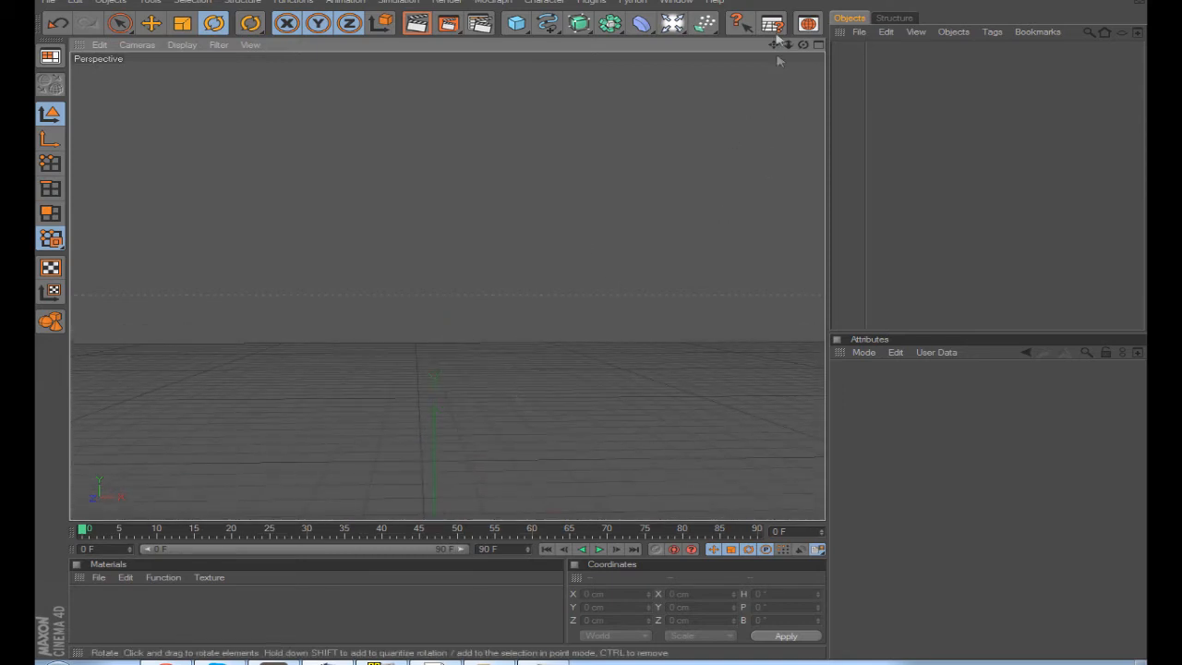
mouse_move(774, 45)
left_mouse_down()
mouse_move(781, 19)
mouse_move(796, 43)
mouse_move(763, 26)
mouse_move(755, 42)
mouse_move(774, 37)
mouse_move(753, 42)
left_mouse_up()
scroll(699, 190, "down", 5)
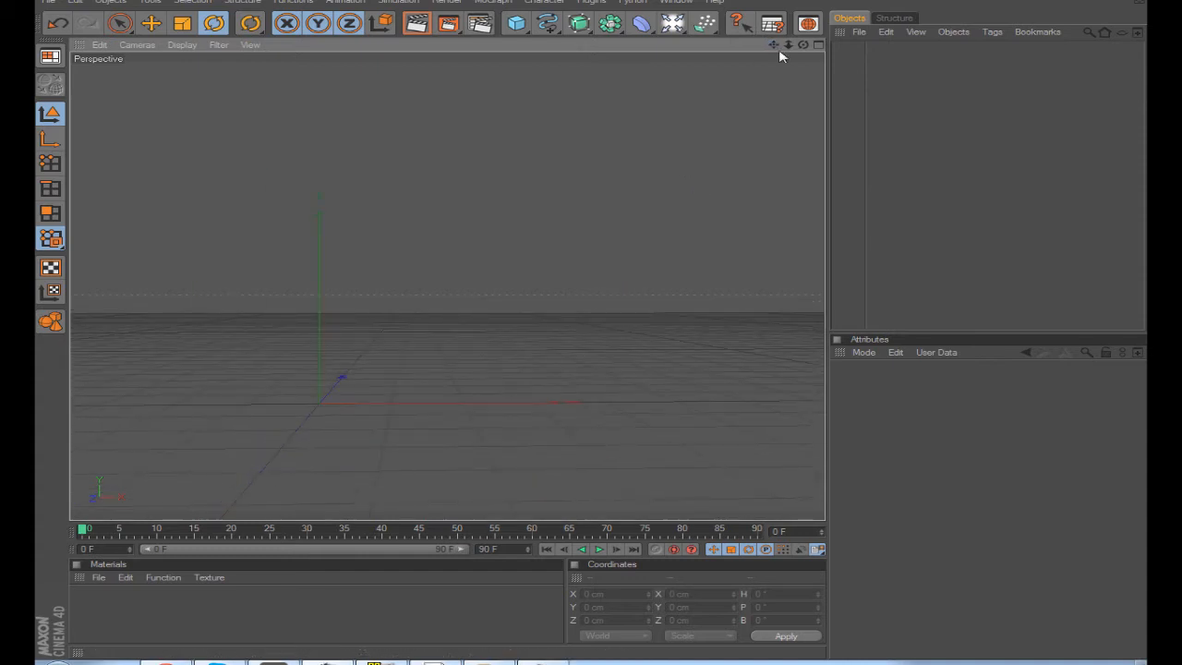
Step: Add a MoText object and set its text to "Tutorial"
left_click(491, 2)
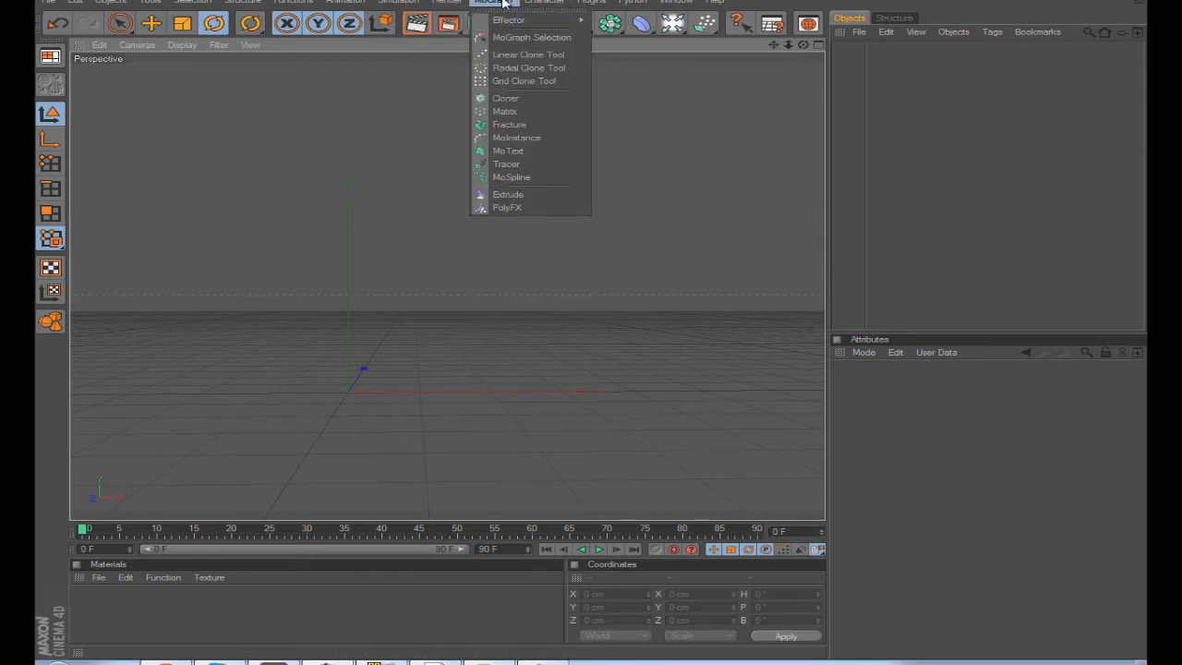
left_click(510, 150)
double_click(875, 444)
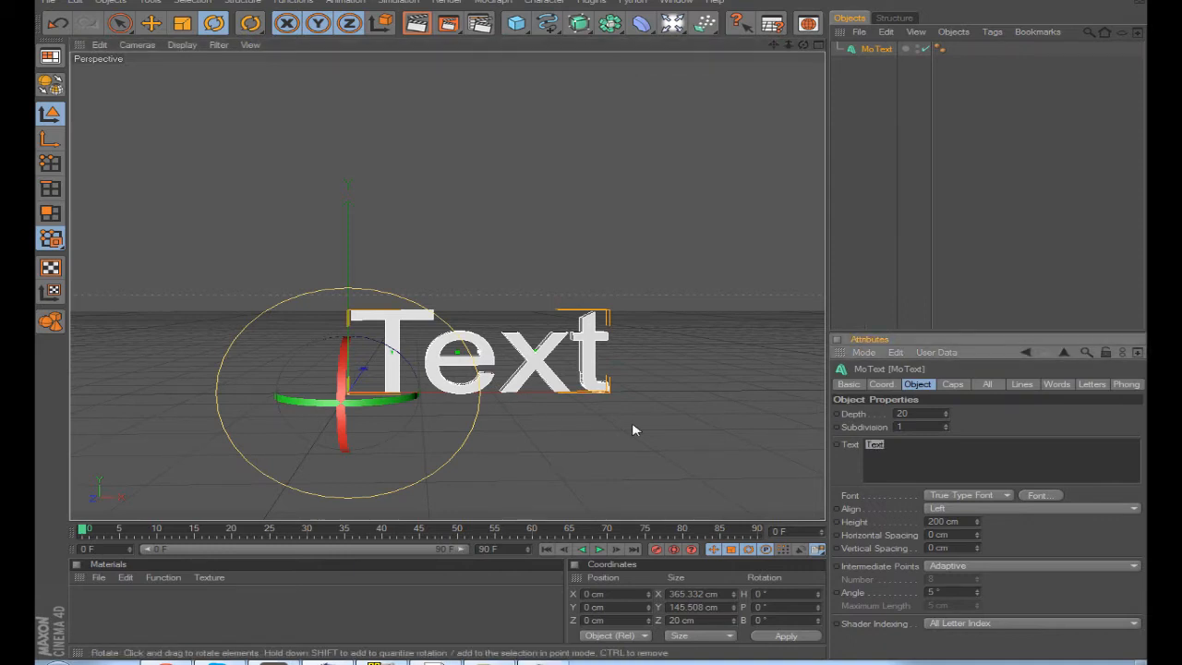
type("Tutorial")
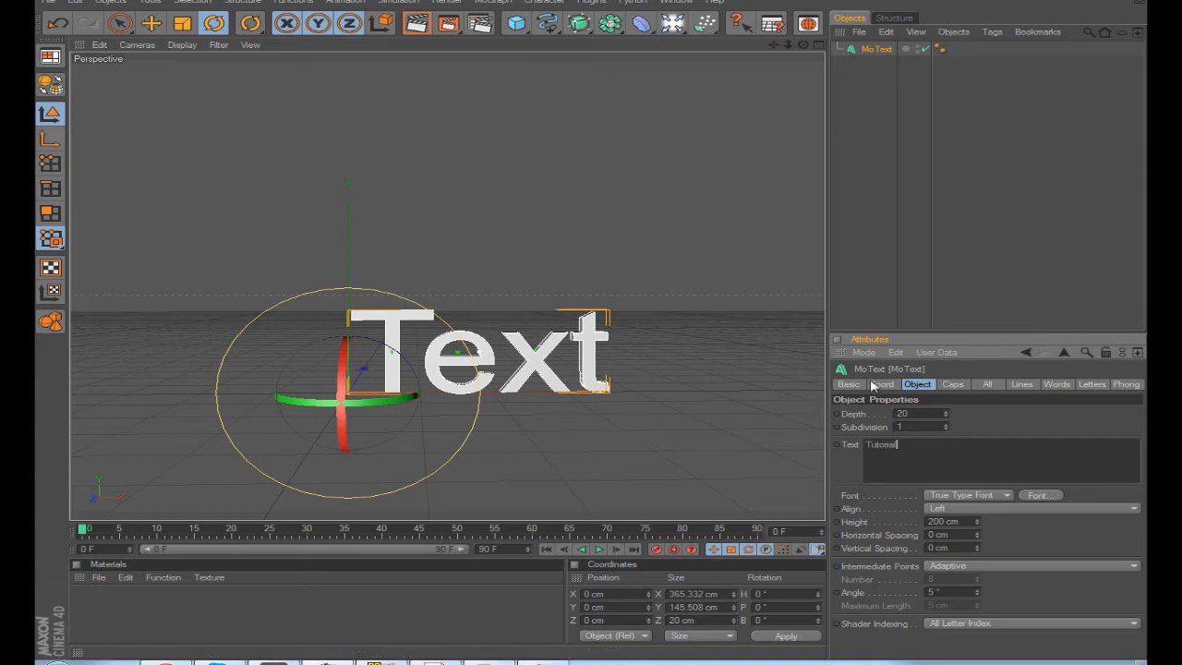
left_click(976, 414)
left_click(938, 254)
left_click(890, 48)
left_click_drag(774, 44, 669, 23)
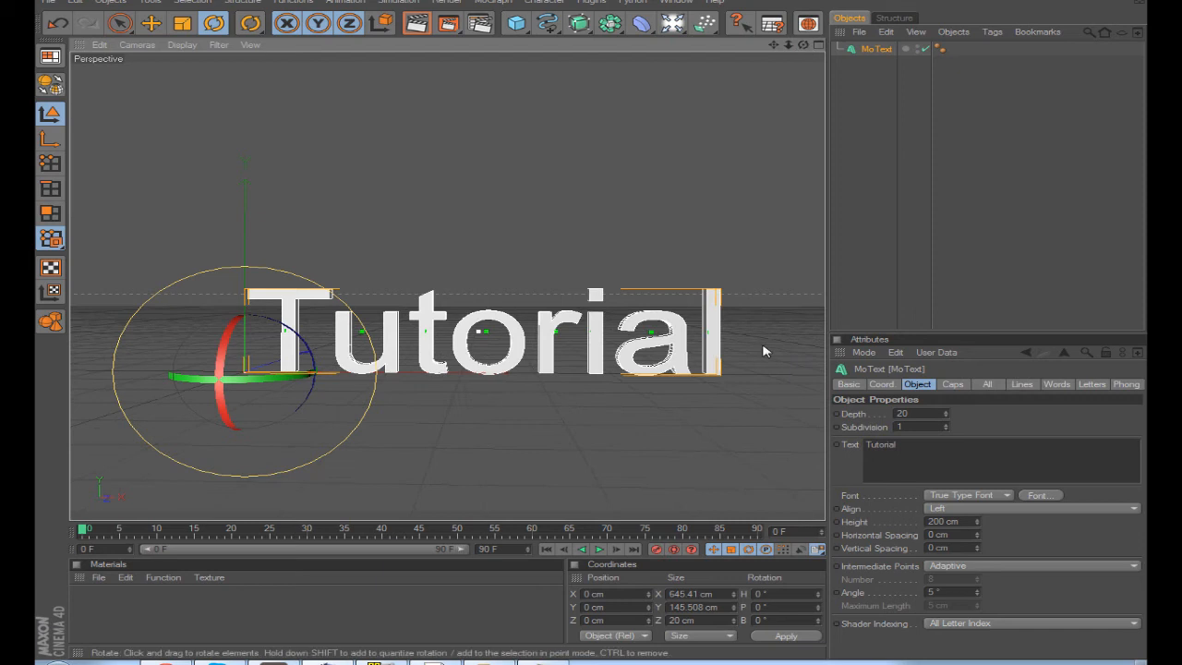
Step: Change the MoText font to BIGMACCA in the Regular style
left_click(1039, 495)
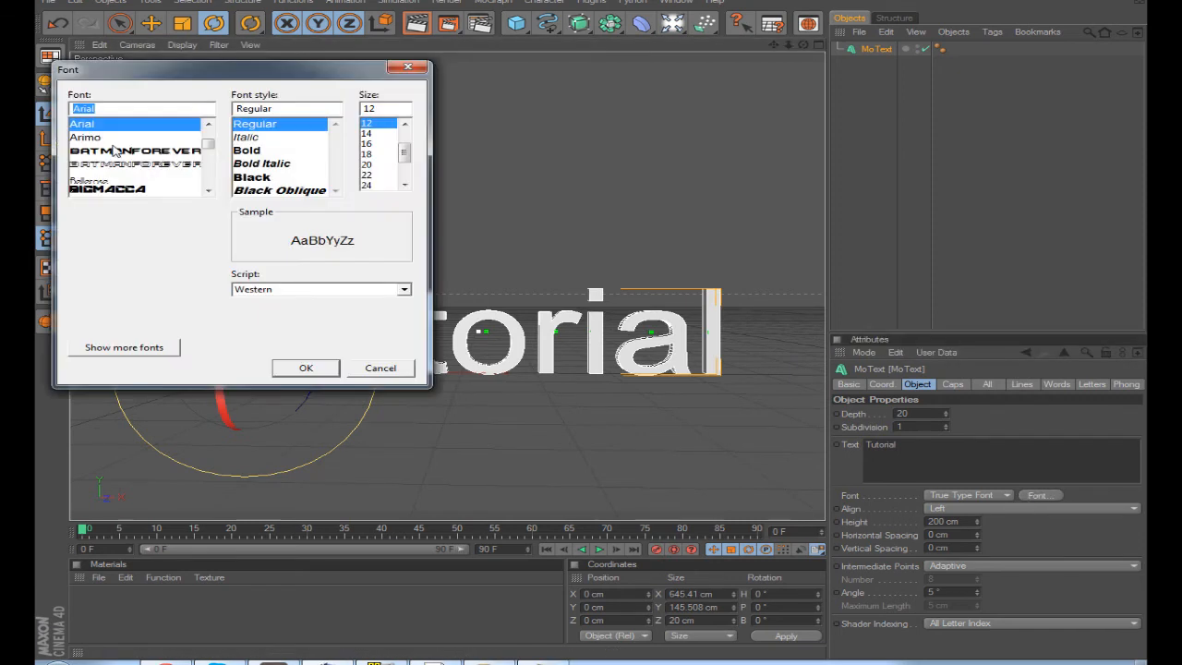
left_click(114, 151)
left_click(114, 180)
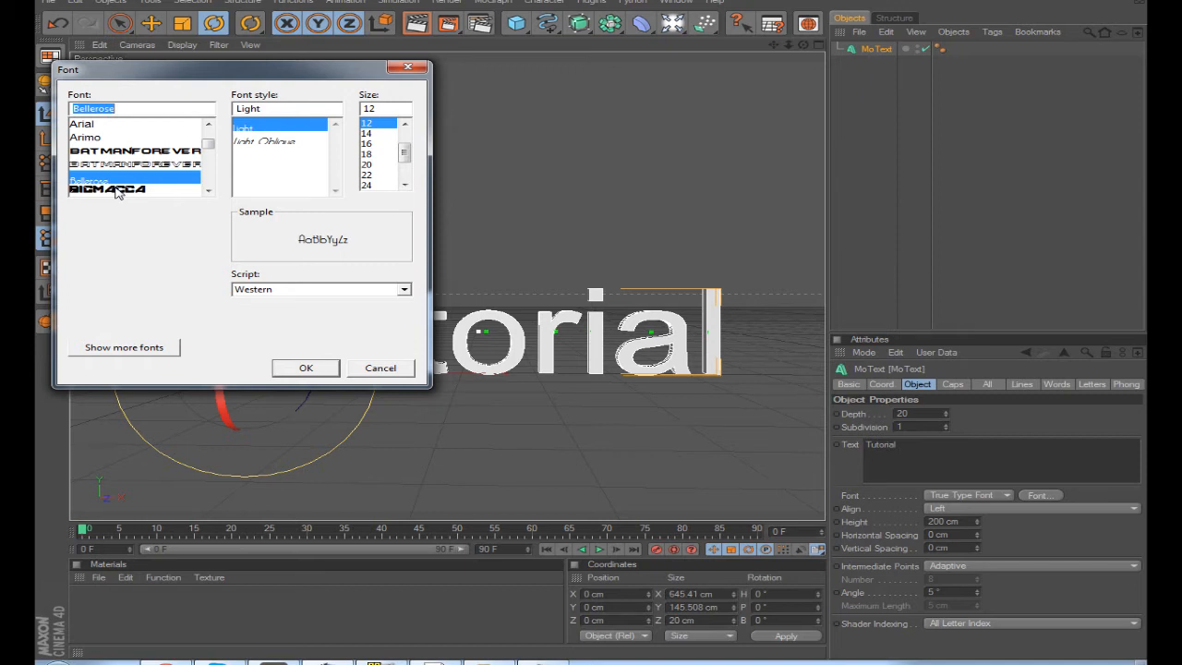
left_click(117, 190)
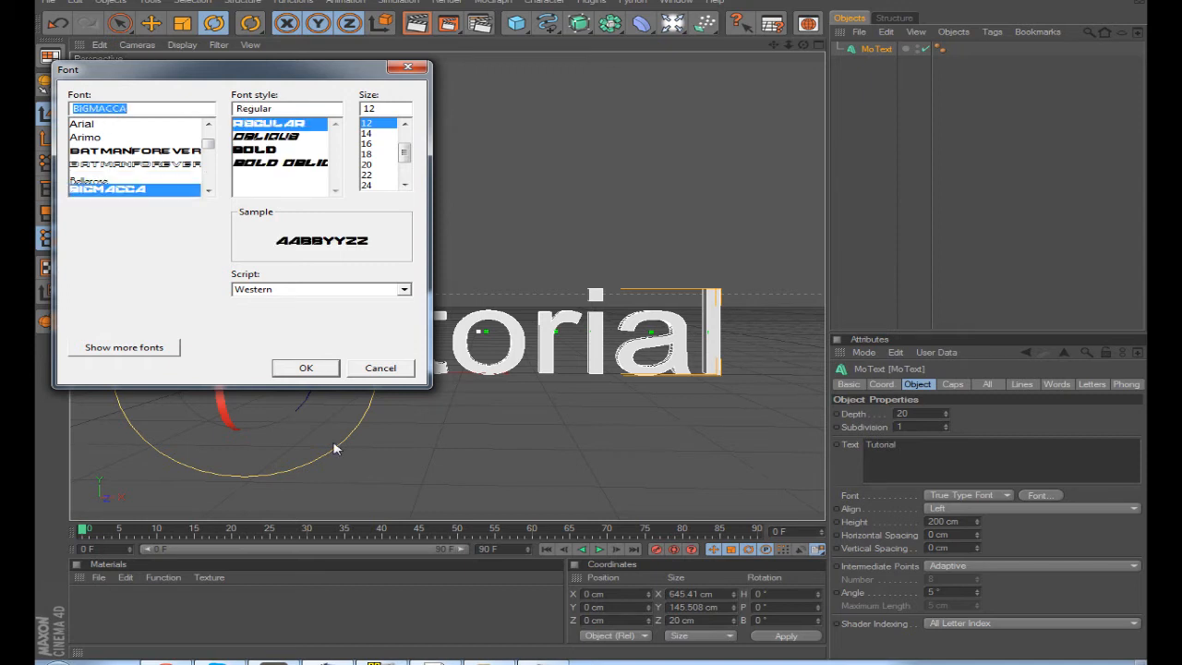
left_click(310, 368)
Step: Set the MoText object's depth to 200
left_click_drag(774, 46, 685, 17)
scroll(664, 254, "down", 2)
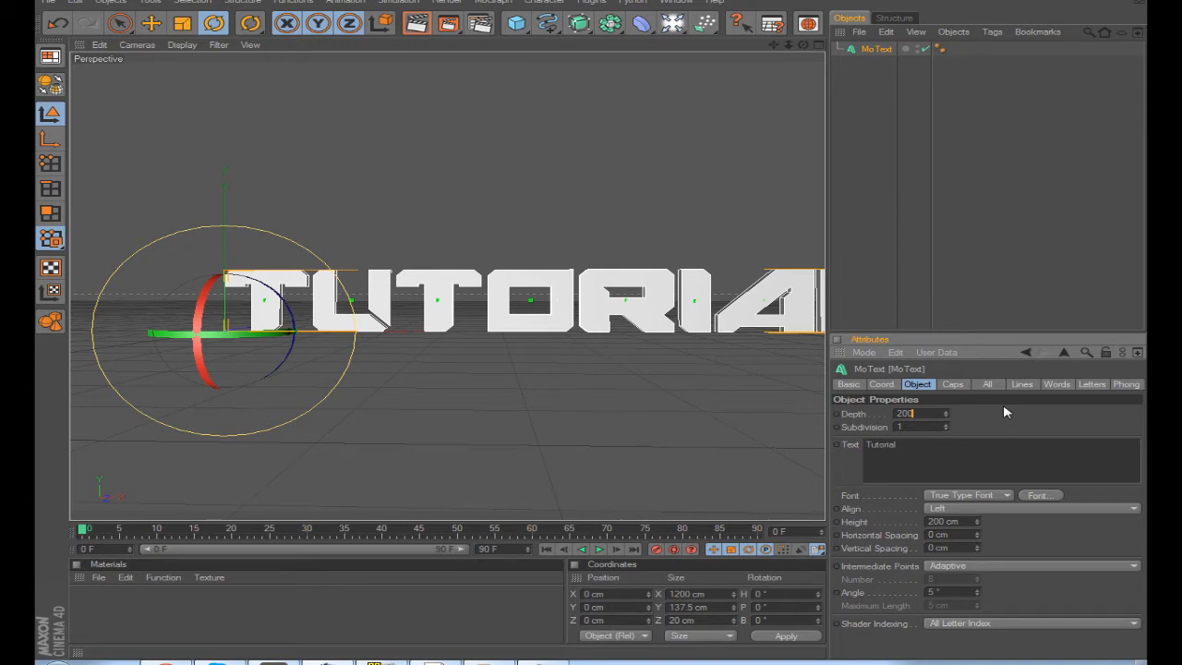
key("Return")
left_click(910, 187)
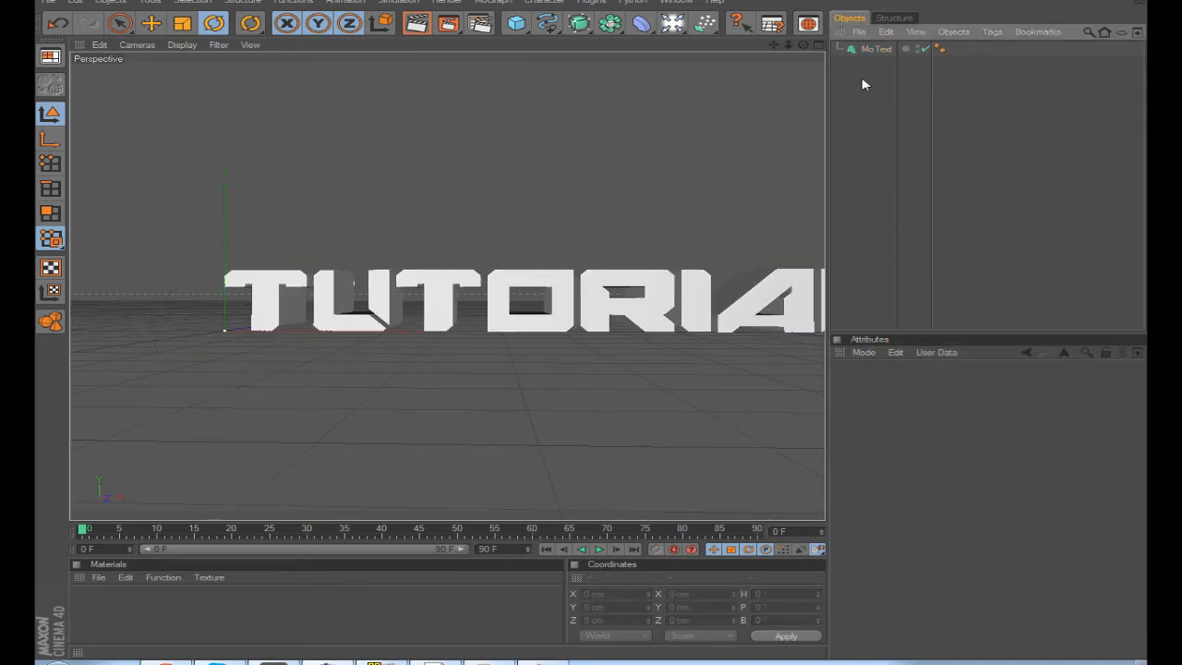
left_click_drag(803, 45, 798, 68)
left_click(488, 291)
scroll(607, 258, "down", 3)
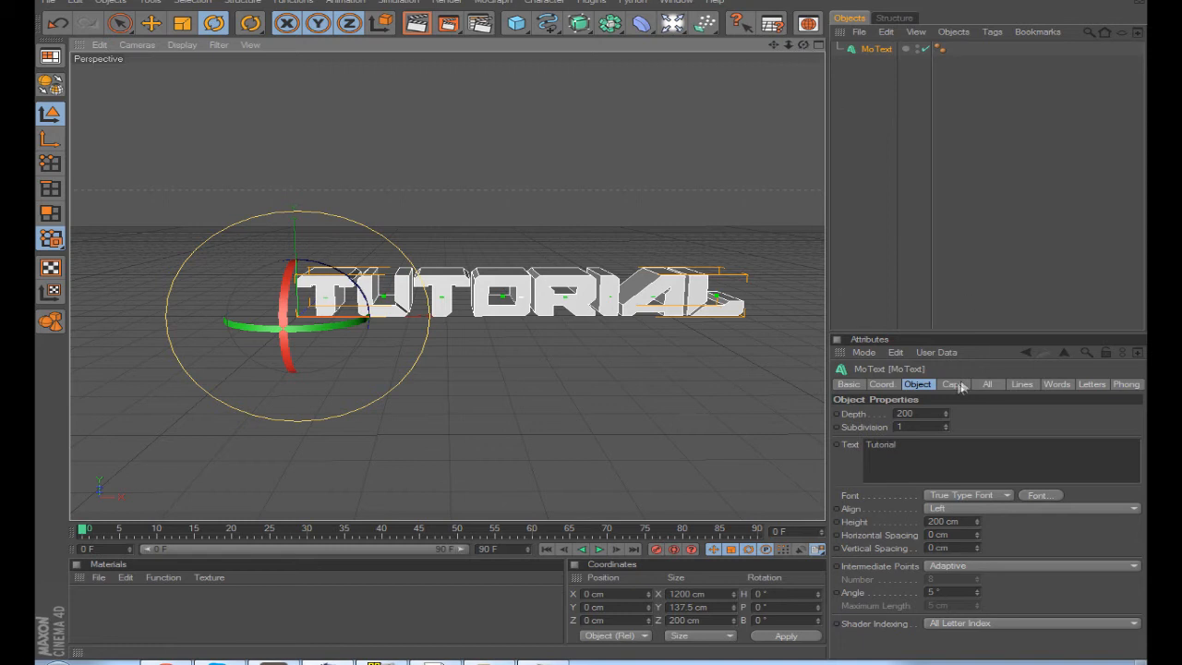
left_click_drag(803, 45, 802, 42)
Step: Set both the start and end caps of the MoText to Fillet Cap
left_click(952, 384)
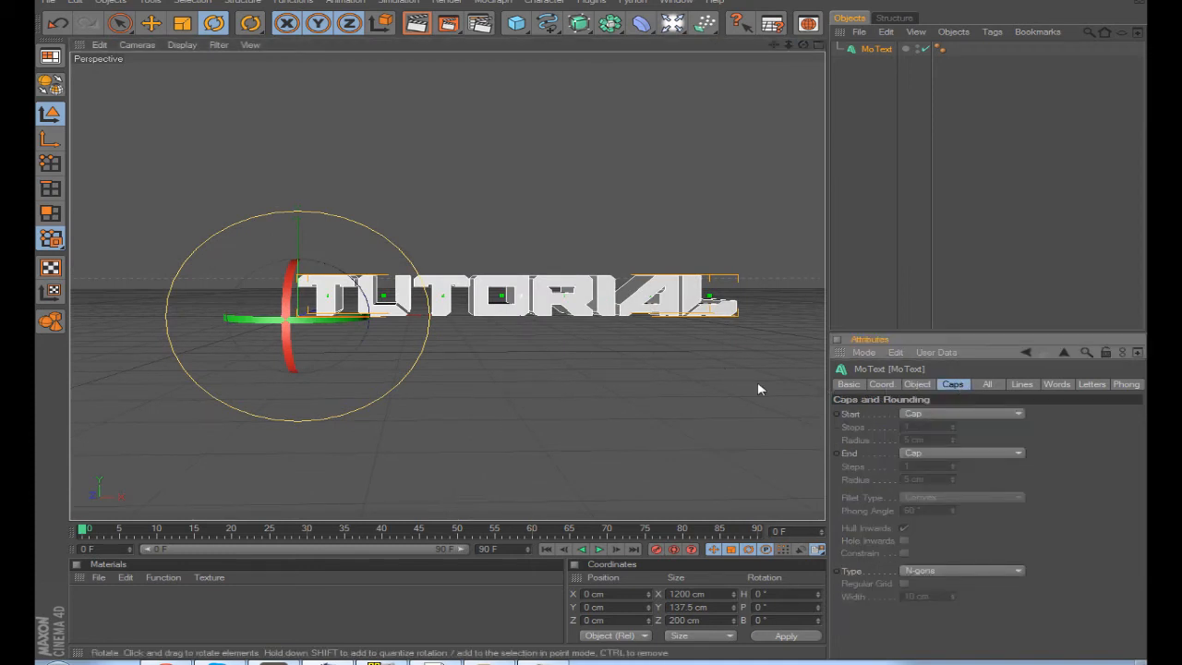
left_click(932, 453)
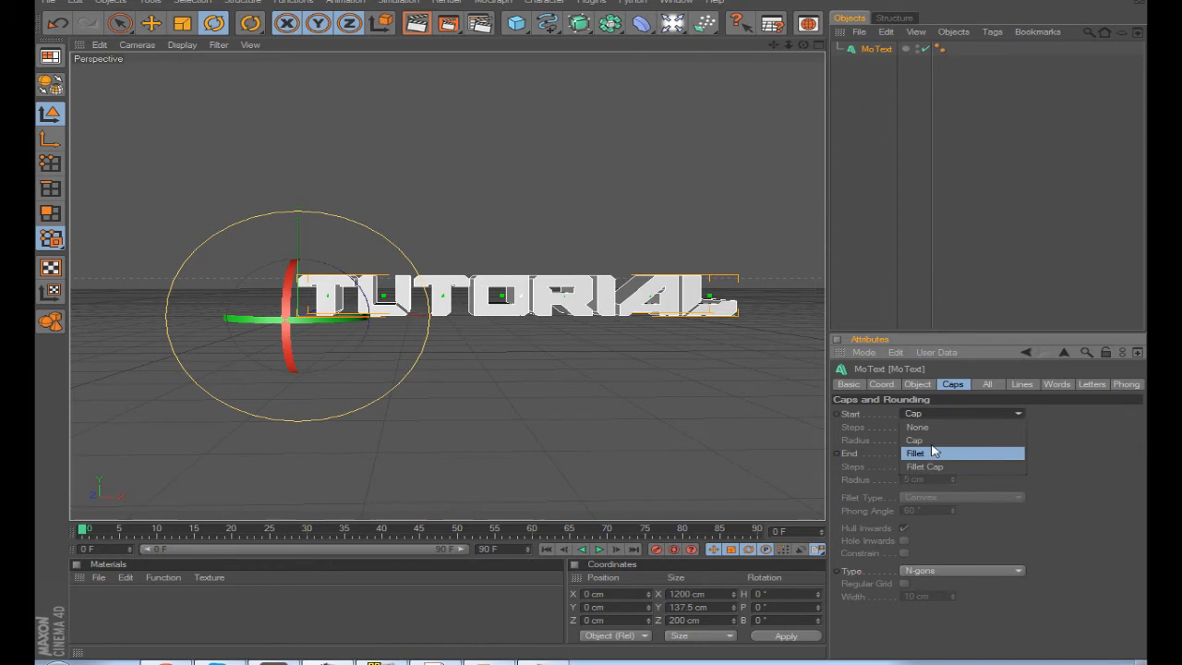
left_click(937, 469)
left_click(935, 452)
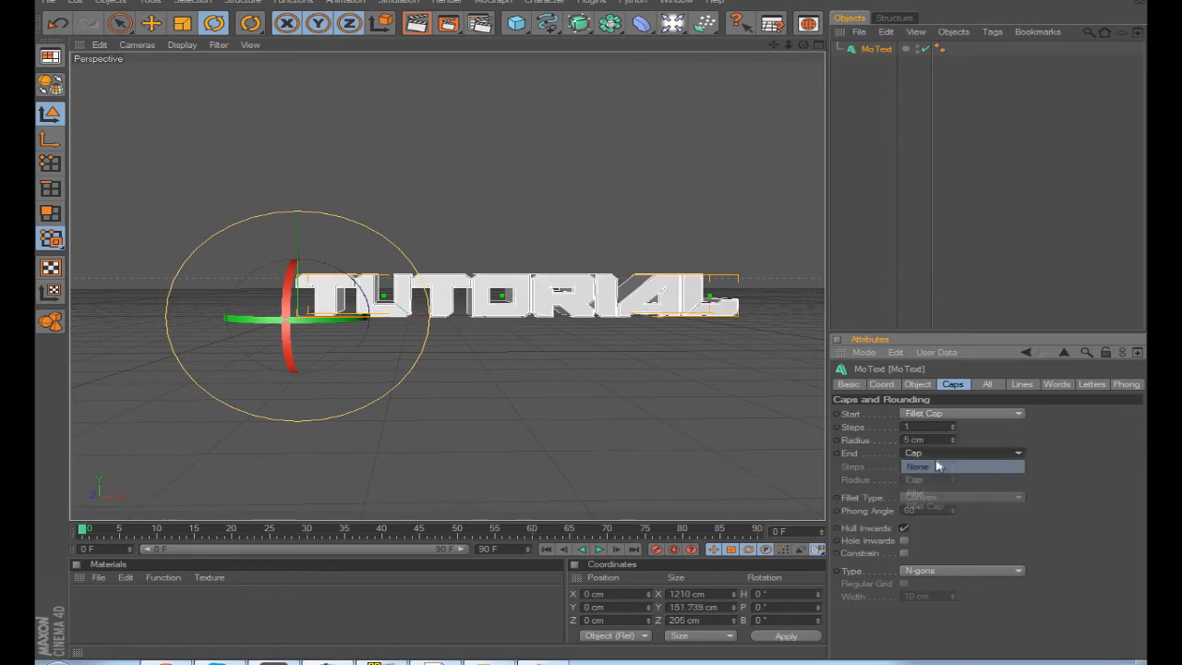
left_click(945, 507)
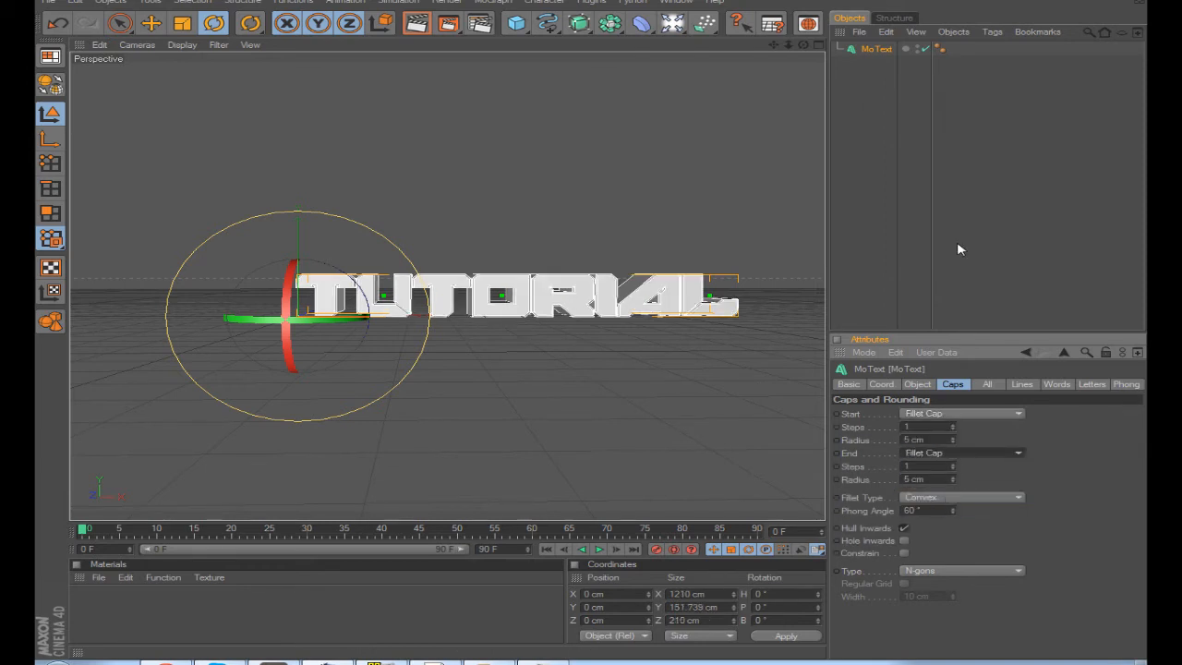
scroll(628, 298, "up", 2)
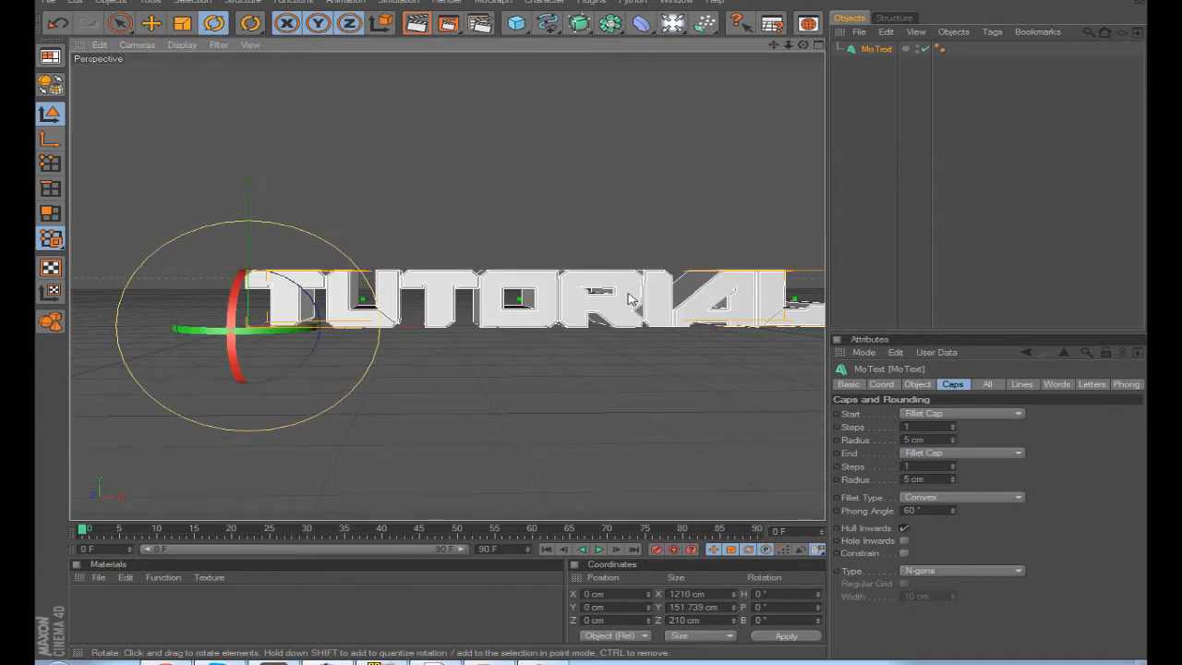
scroll(628, 299, "up", 1)
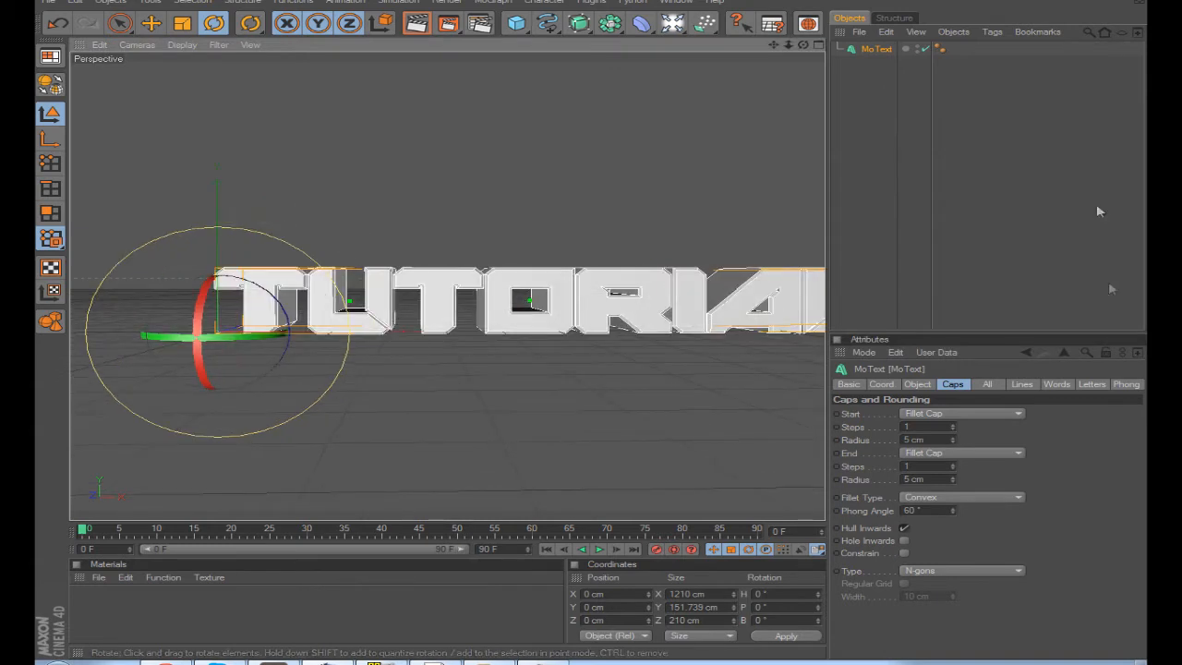
left_click(920, 439)
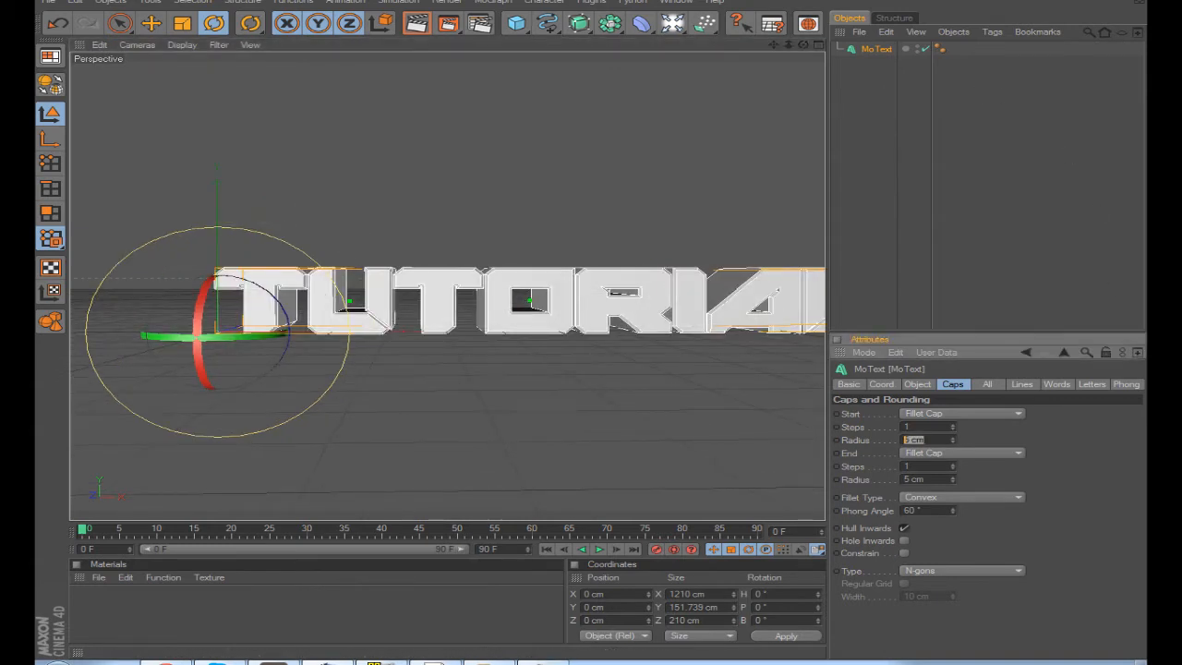
left_click(909, 427)
left_click(942, 148)
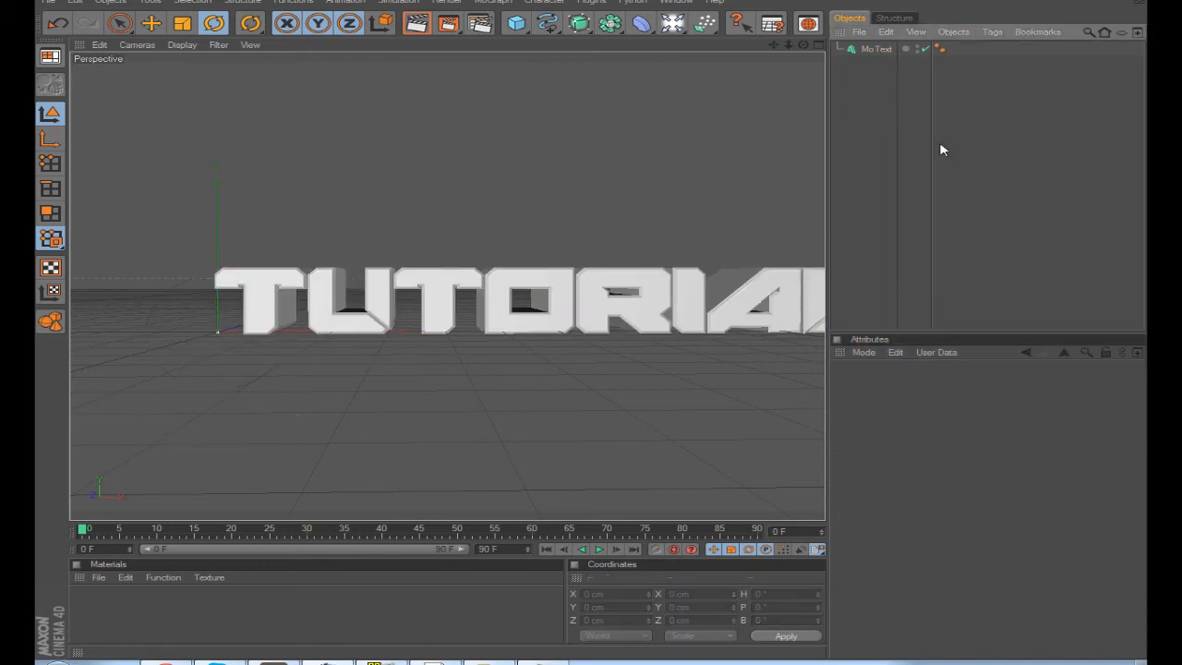
left_click(596, 293)
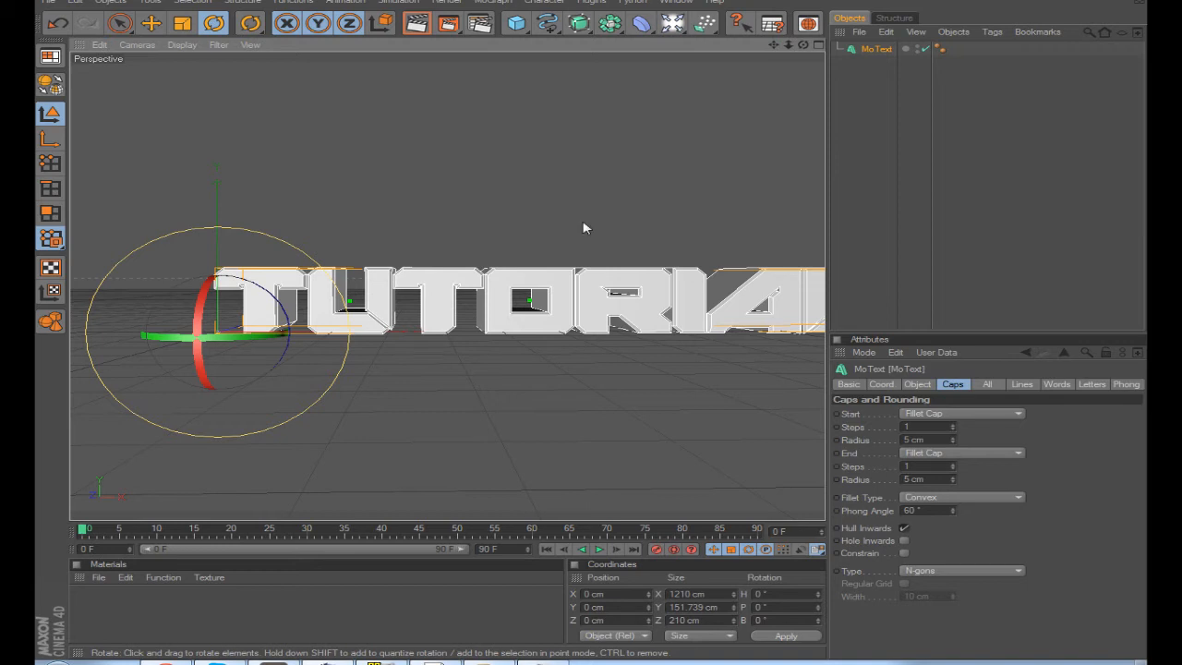
Step: Frame the whole word in the perspective view and render the active view to preview the text
scroll(431, 194, "down", 1)
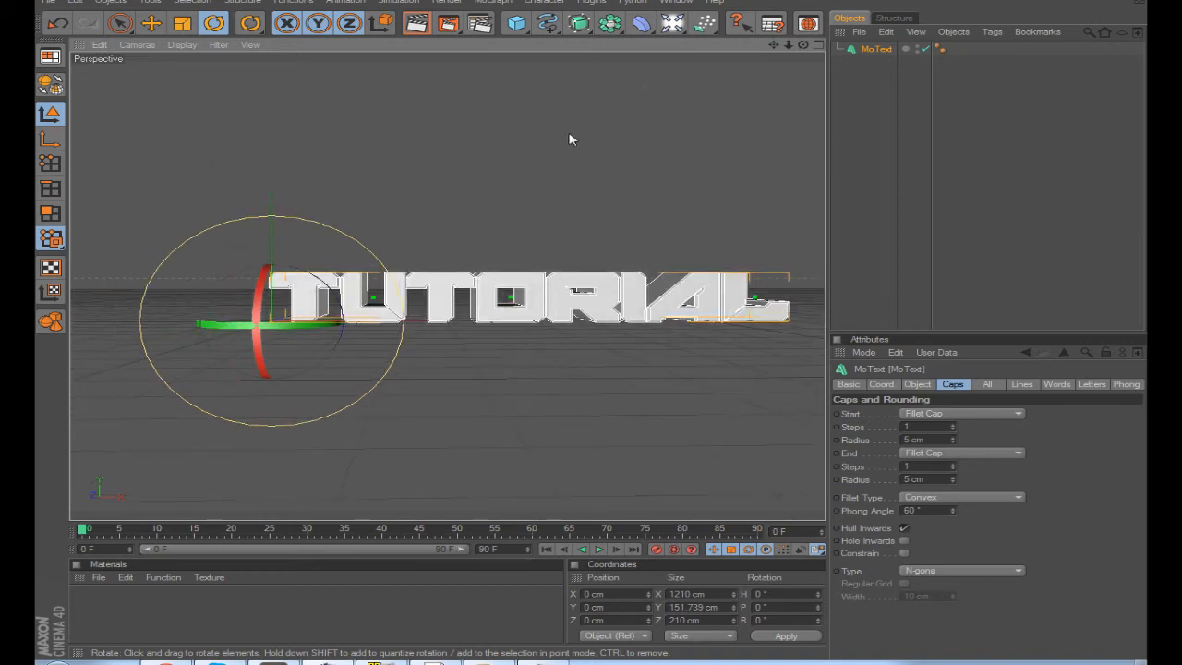
left_click_drag(766, 42, 356, 74)
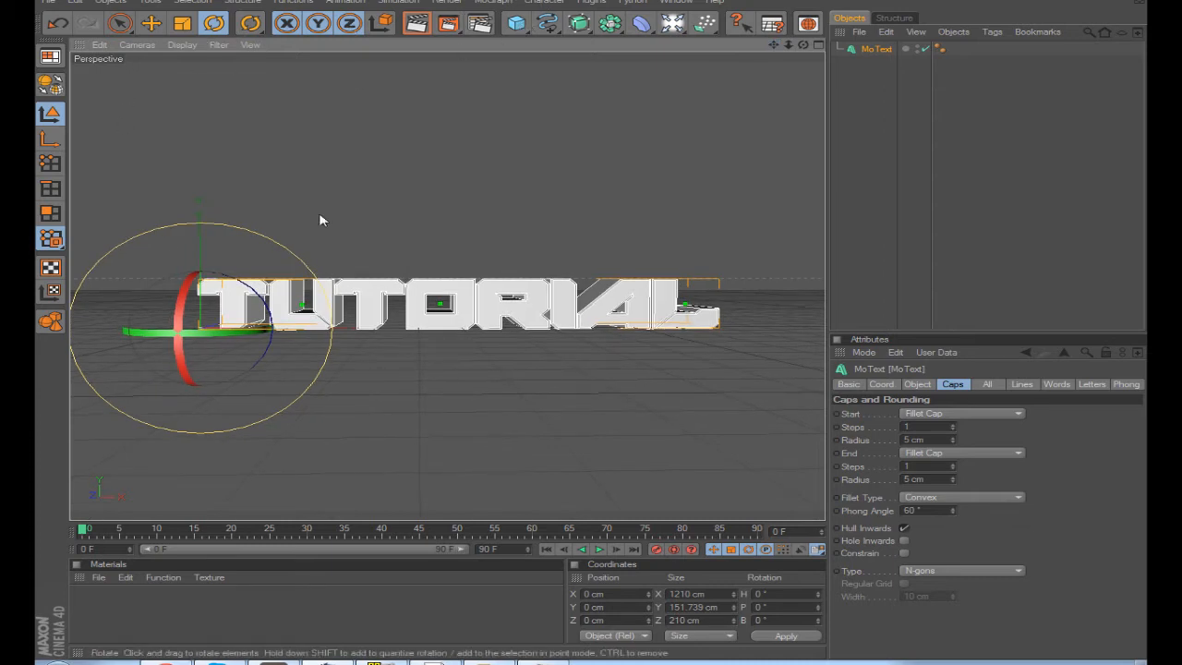
left_click(416, 24)
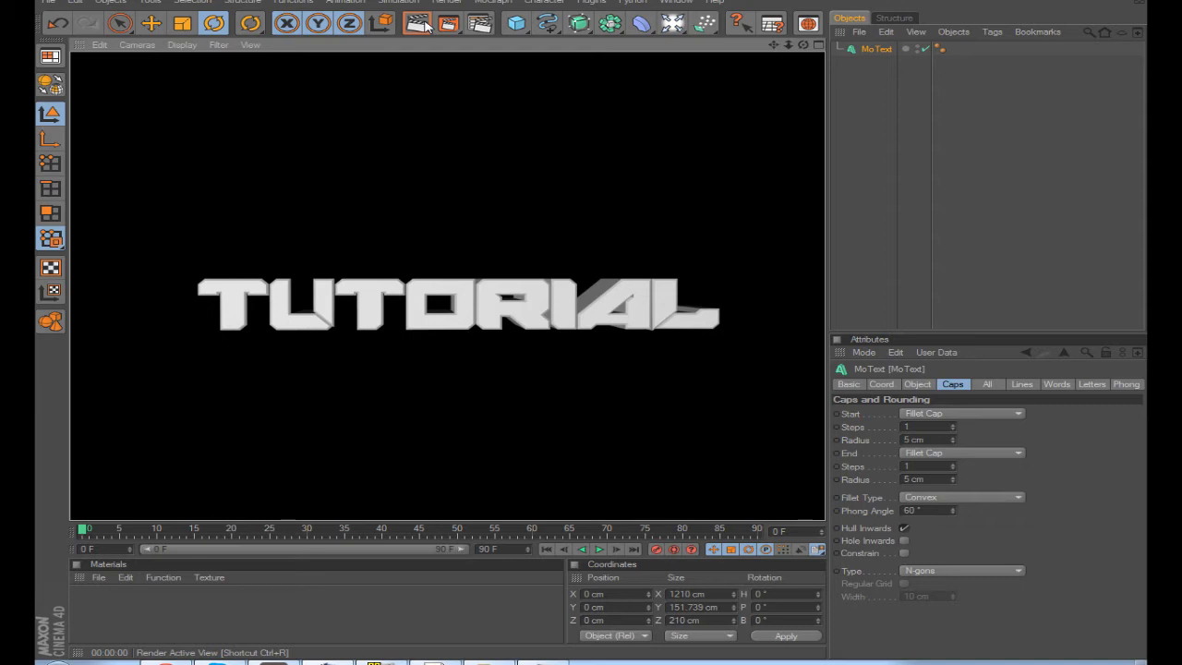
left_click(506, 352)
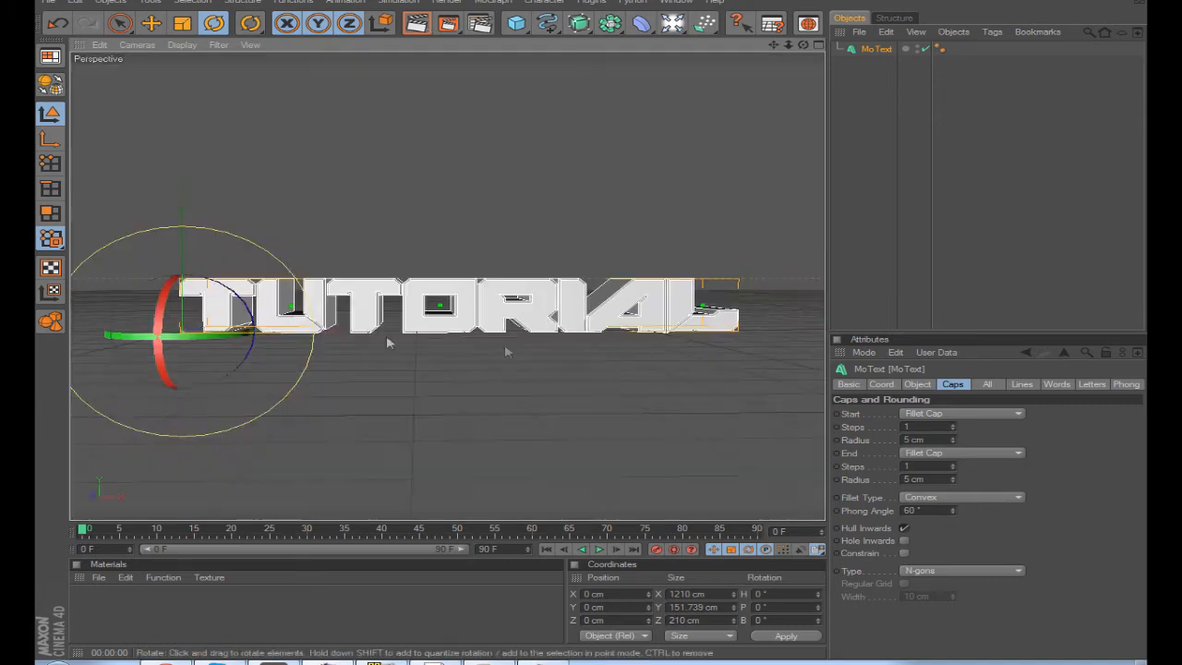
left_click(686, 188)
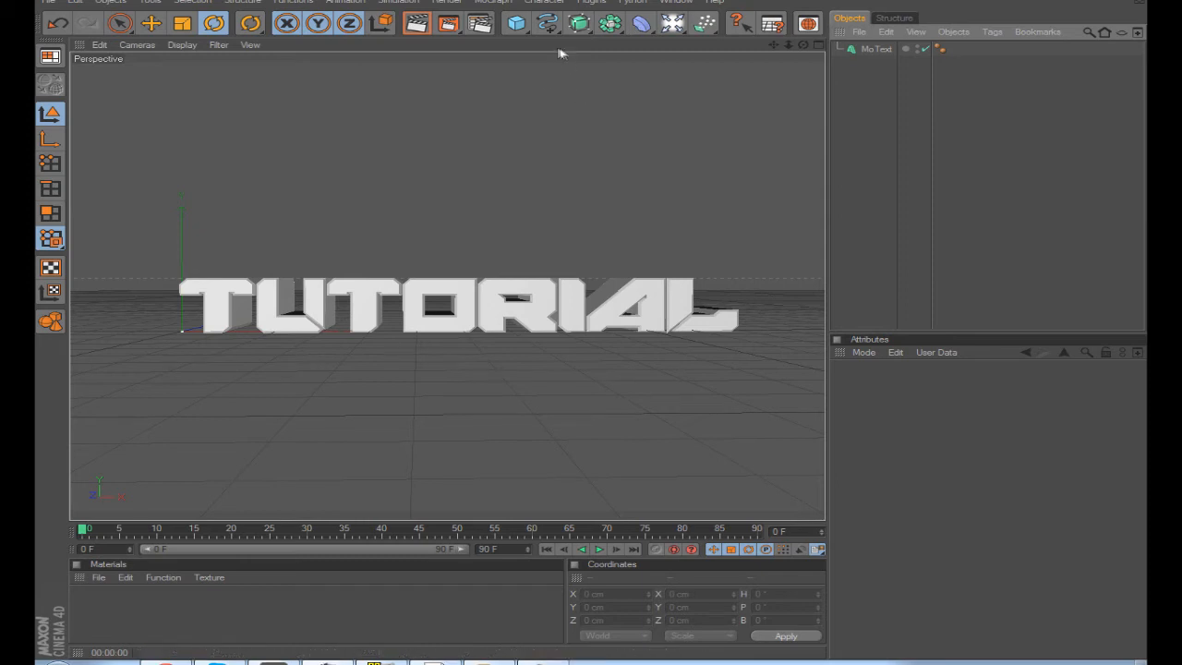
Step: Add a Plane and move it to about X 496 cm and Y 54 cm, near the middle of the text
left_click(518, 23)
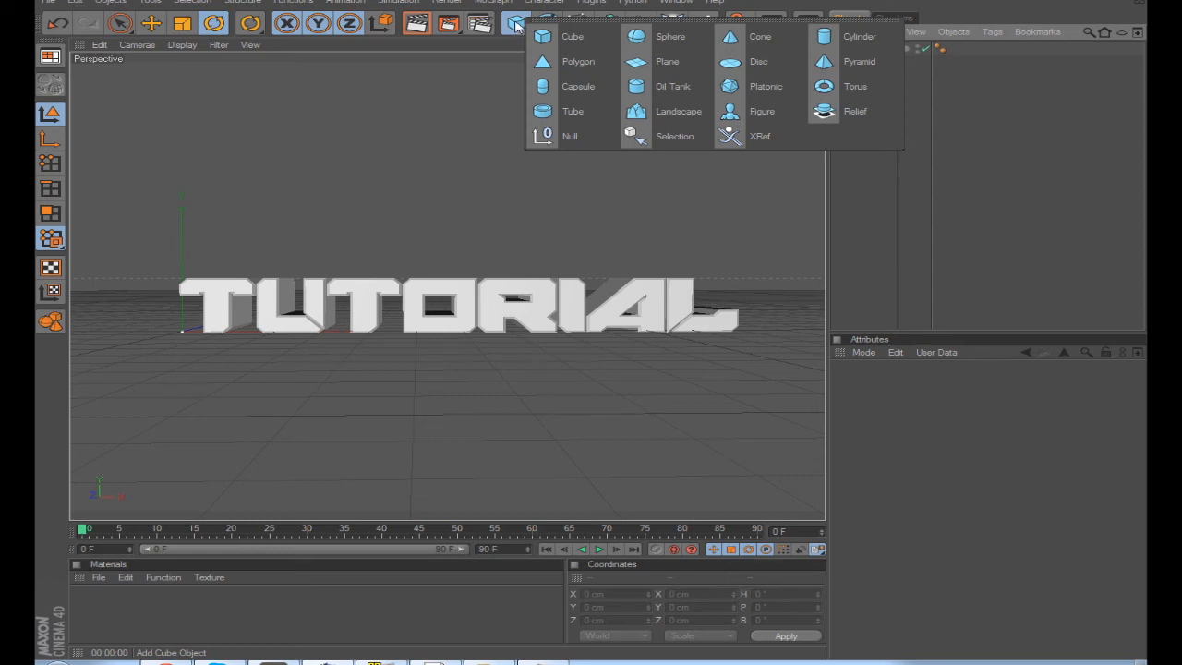
left_click(665, 61)
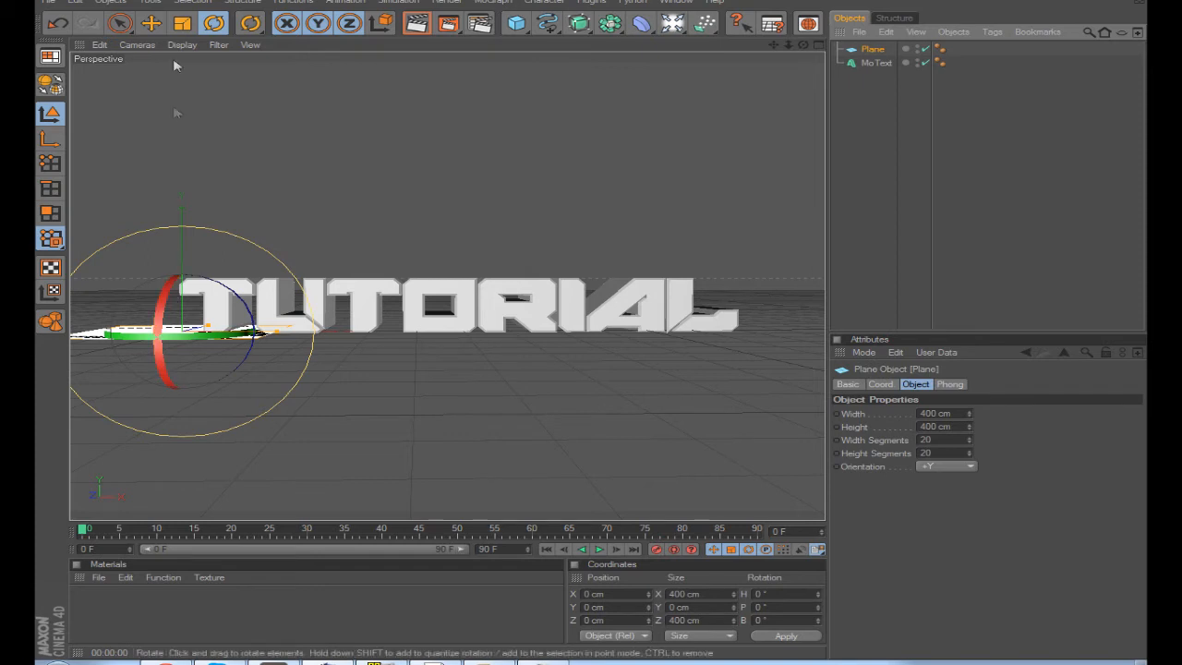
left_click(153, 24)
mouse_move(183, 286)
left_mouse_down()
mouse_move(183, 246)
mouse_move(188, 265)
left_mouse_up()
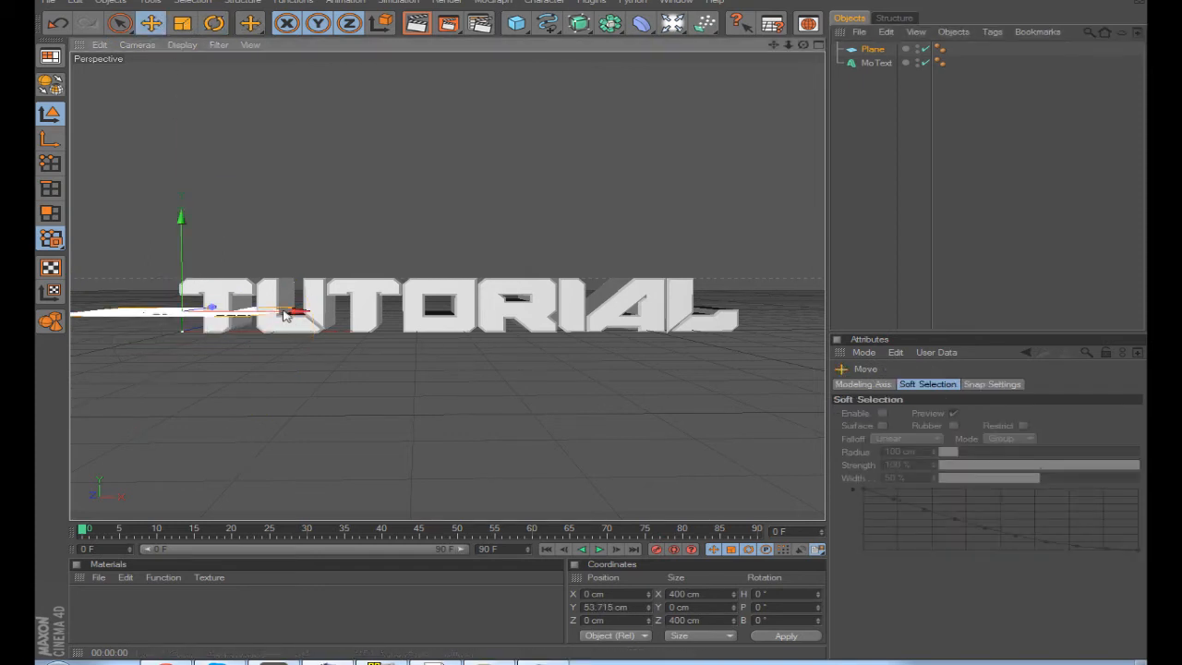
left_click_drag(288, 314, 520, 314)
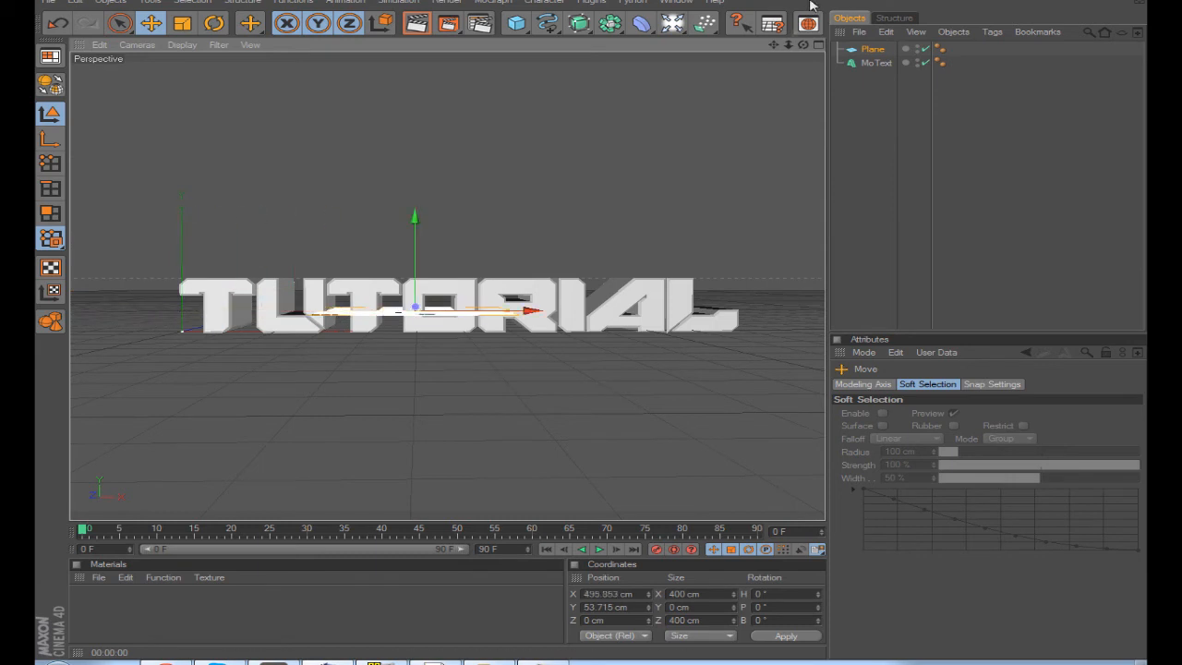
Step: Stand the Plane upright at a pitch of 90° and scale it uniformly to about 2427 cm as a backdrop
mouse_move(775, 45)
left_mouse_down()
mouse_move(725, 60)
mouse_move(773, 46)
left_mouse_up()
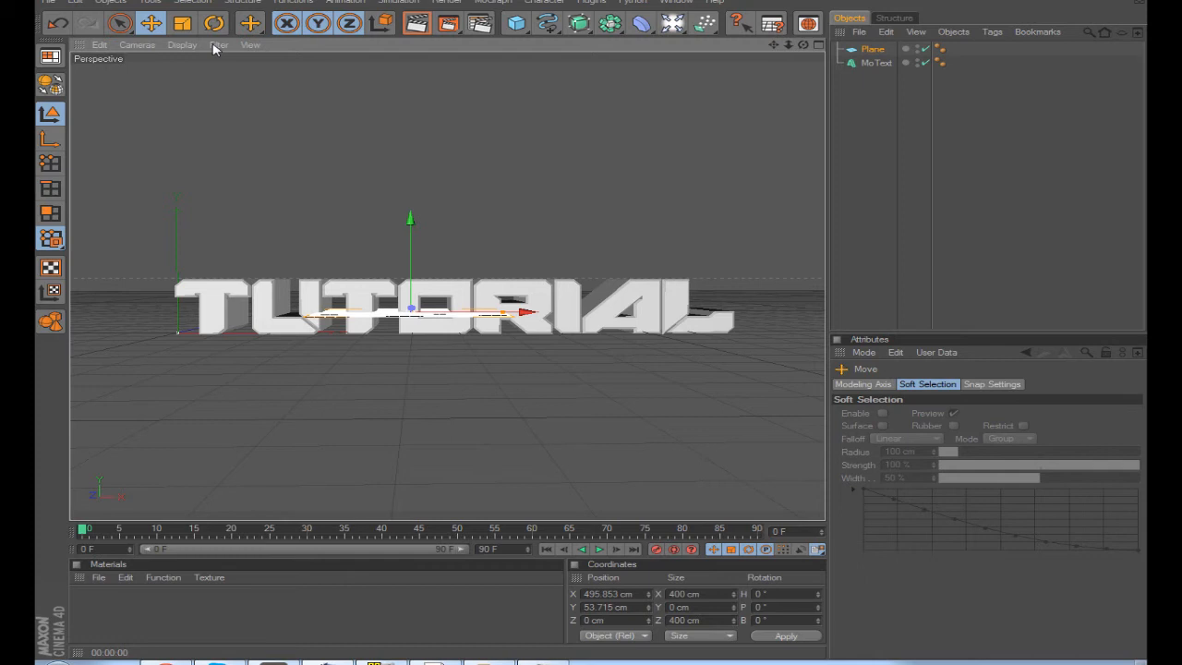
left_click(212, 25)
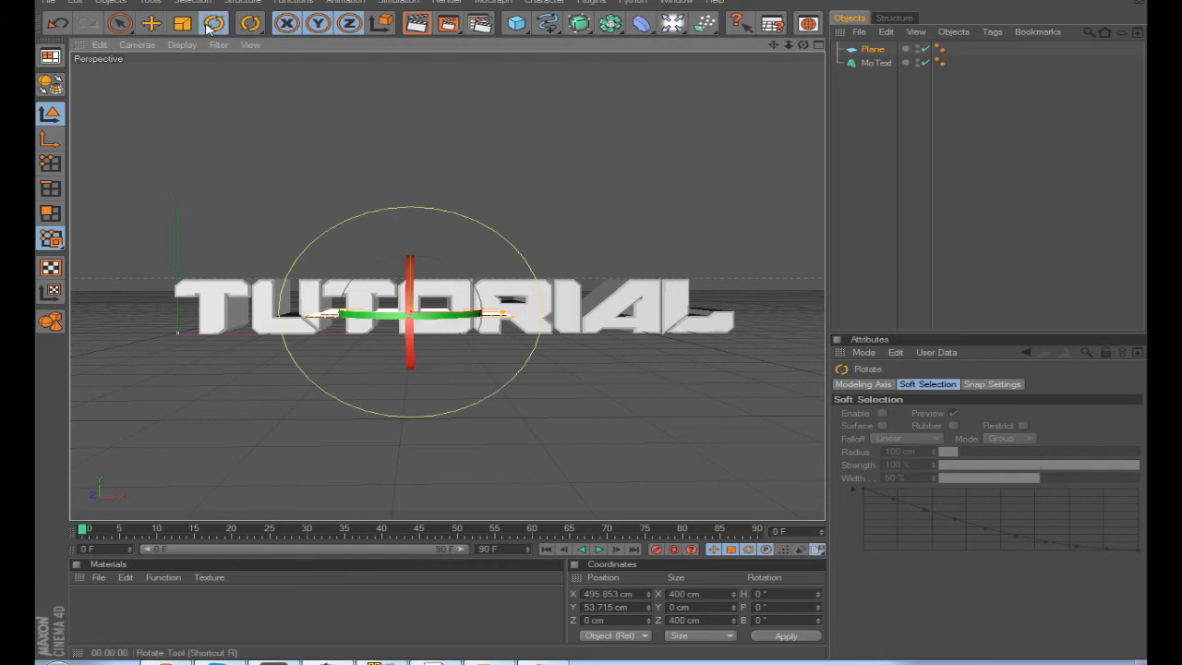
left_click(183, 24)
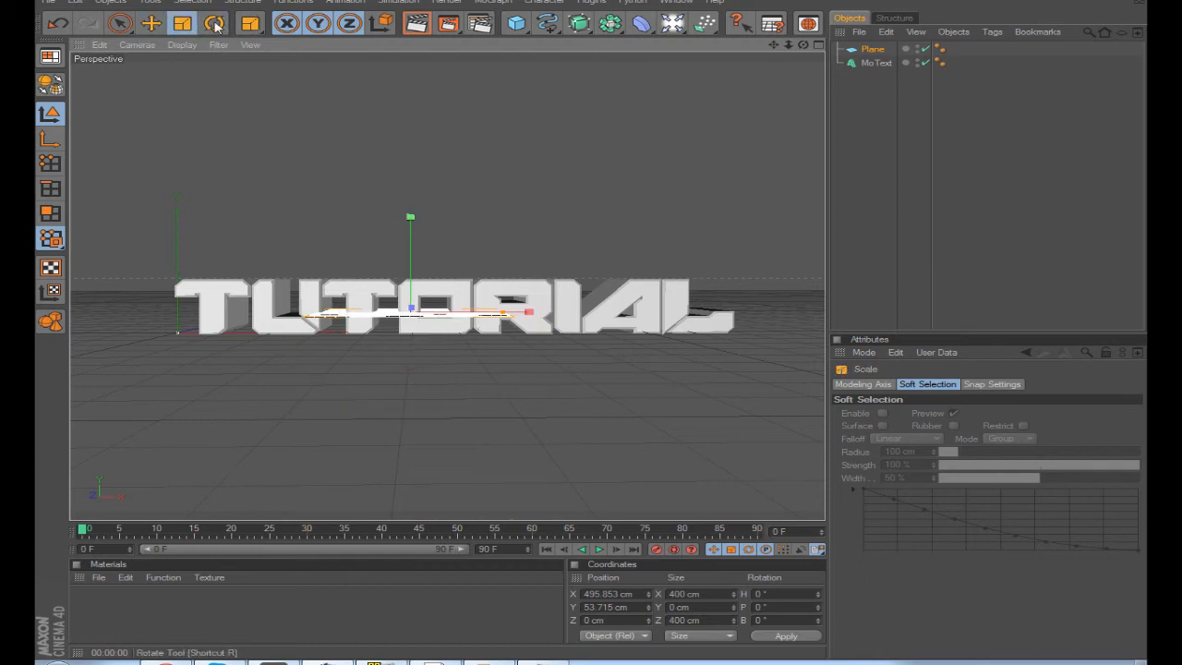
left_click(214, 24)
mouse_move(410, 356)
left_mouse_down()
mouse_move(411, 388)
mouse_move(410, 330)
mouse_move(418, 351)
left_mouse_up()
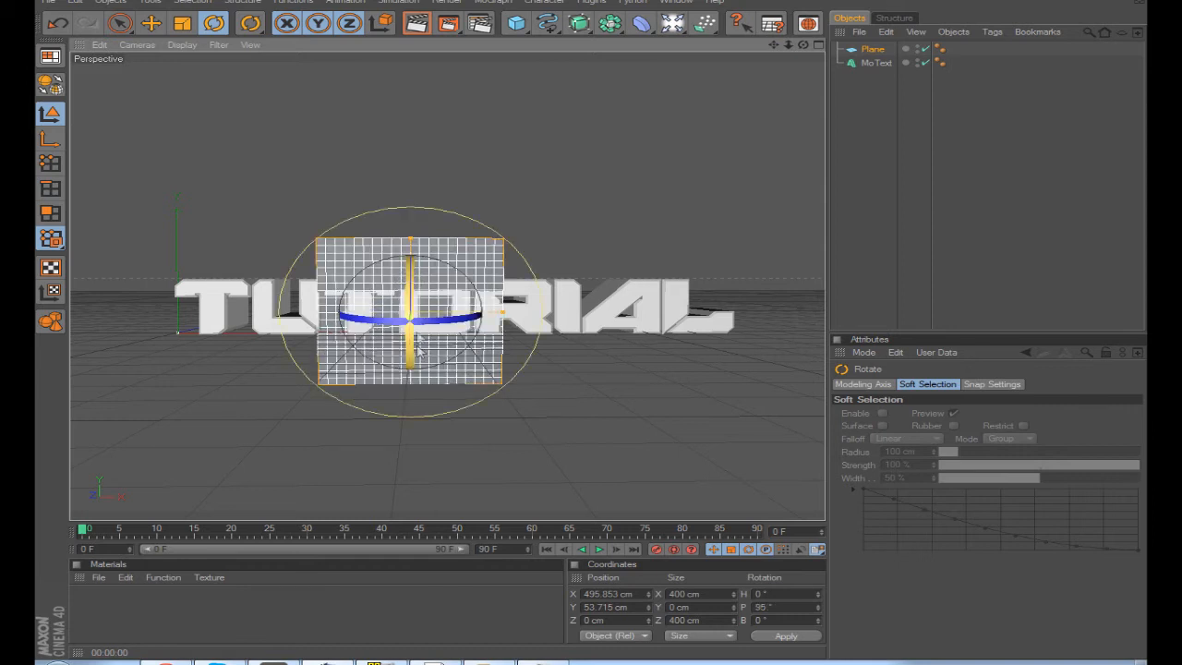
left_click(182, 25)
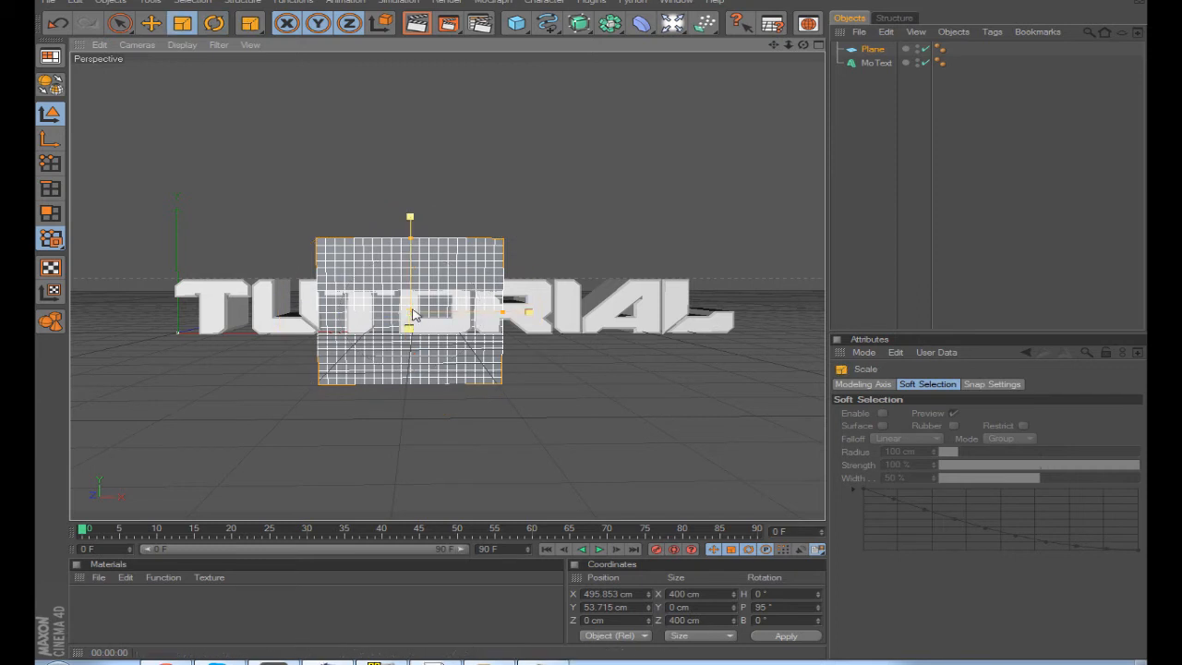
double_click(759, 607)
type("90")
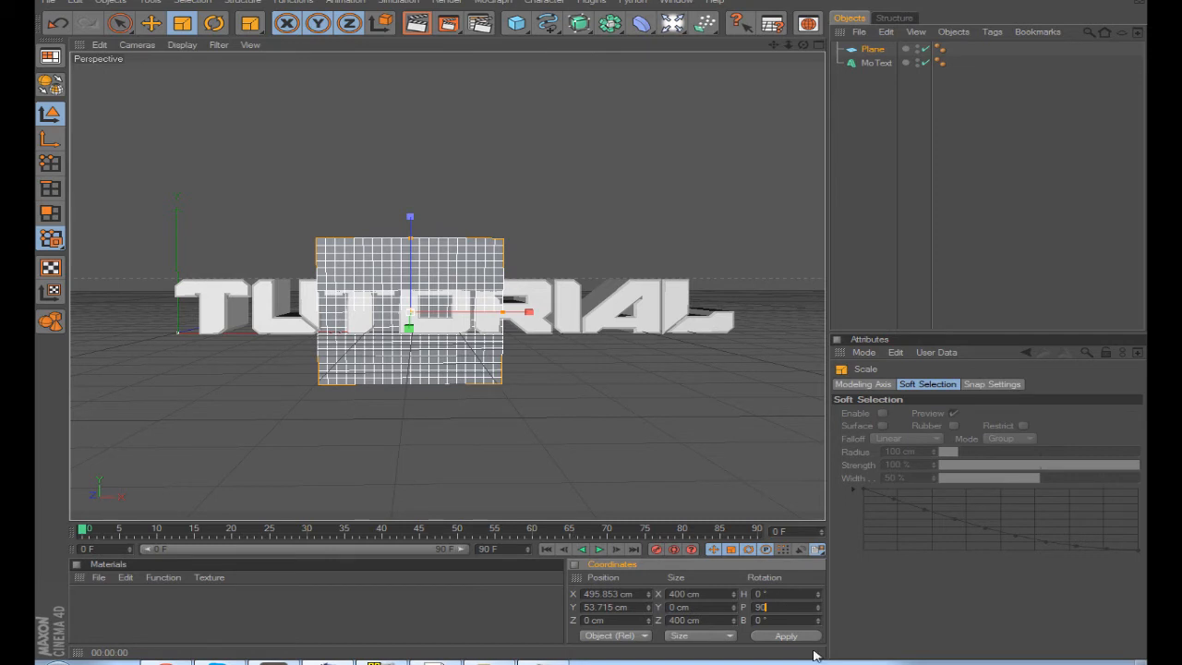
key("Return")
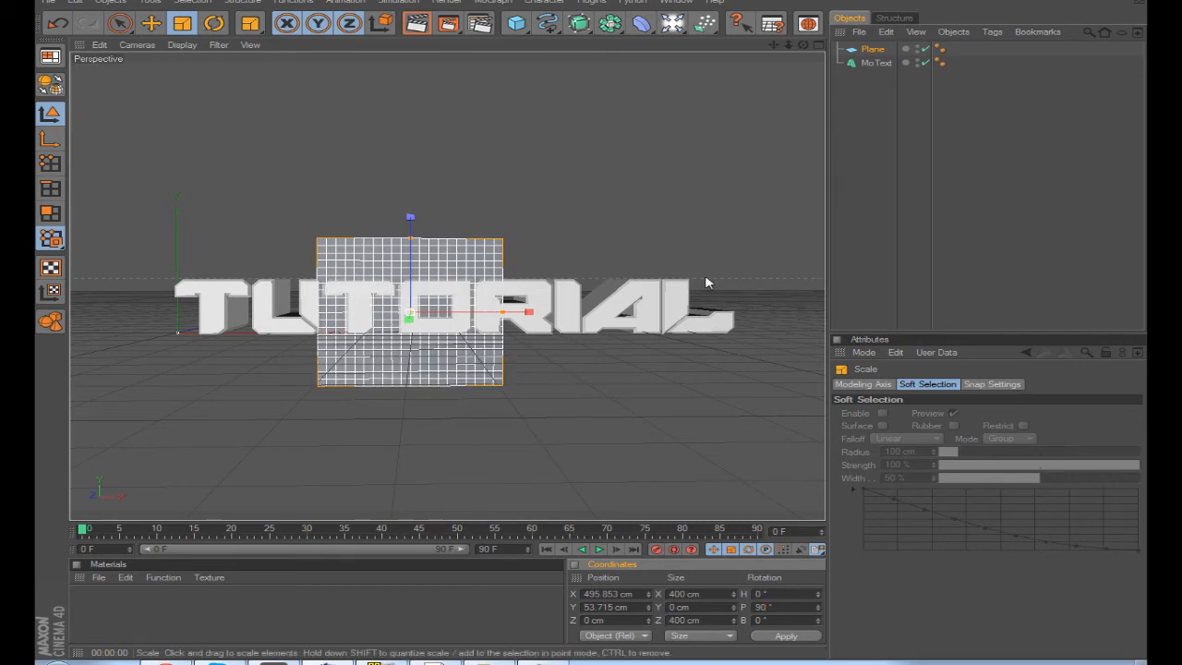
left_click_drag(801, 46, 808, 48)
left_click_drag(646, 194, 1099, 194)
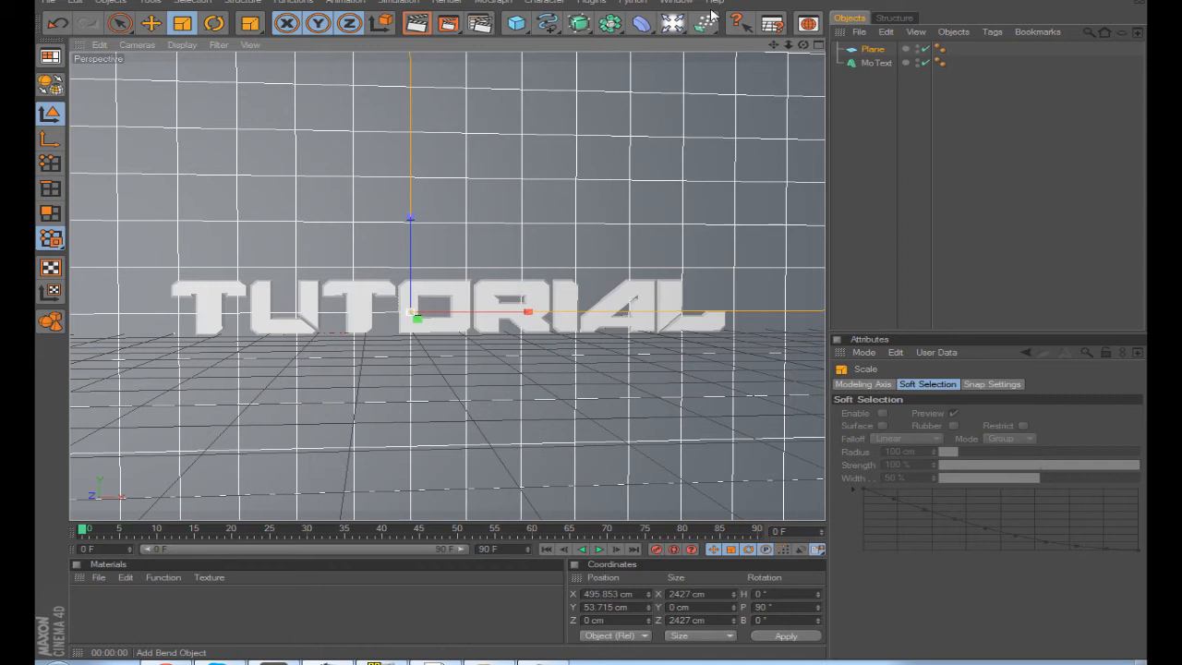
Step: Move the MoText forward along its Z axis to about -252 cm so it stands in front of the Plane
left_click_drag(803, 44, 872, 74)
left_click(875, 63)
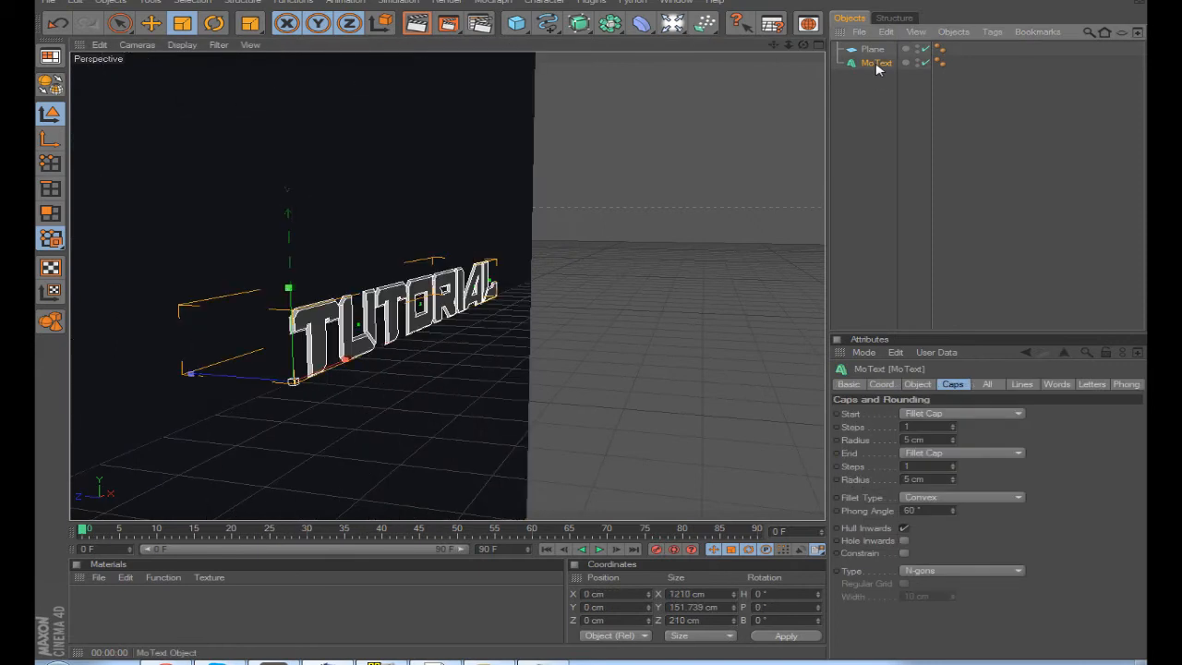
left_click(150, 23)
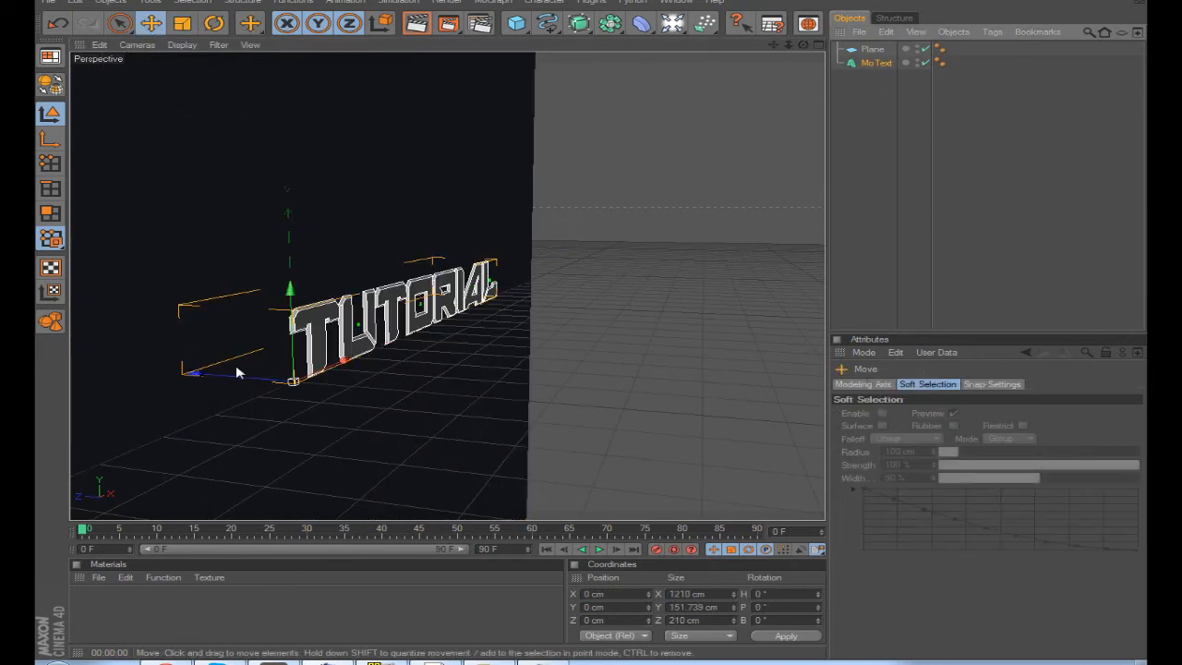
left_click_drag(236, 381, 342, 386)
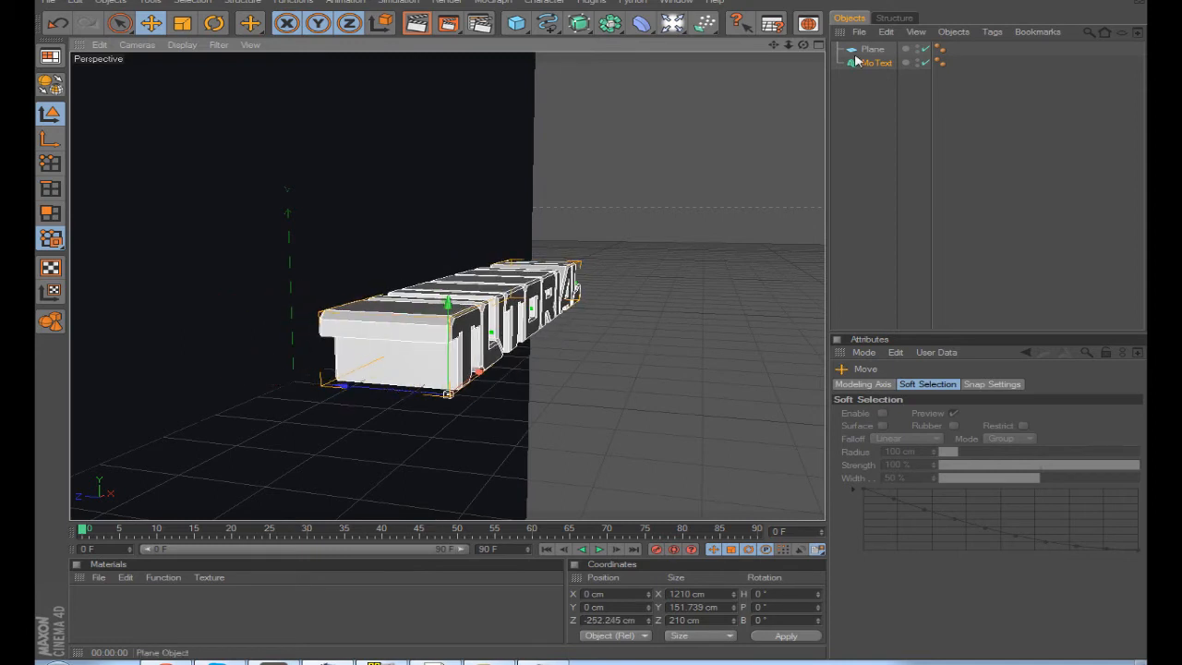
Step: Frame the text from the front against the backdrop and render the active view
left_click_drag(803, 47, 774, 46)
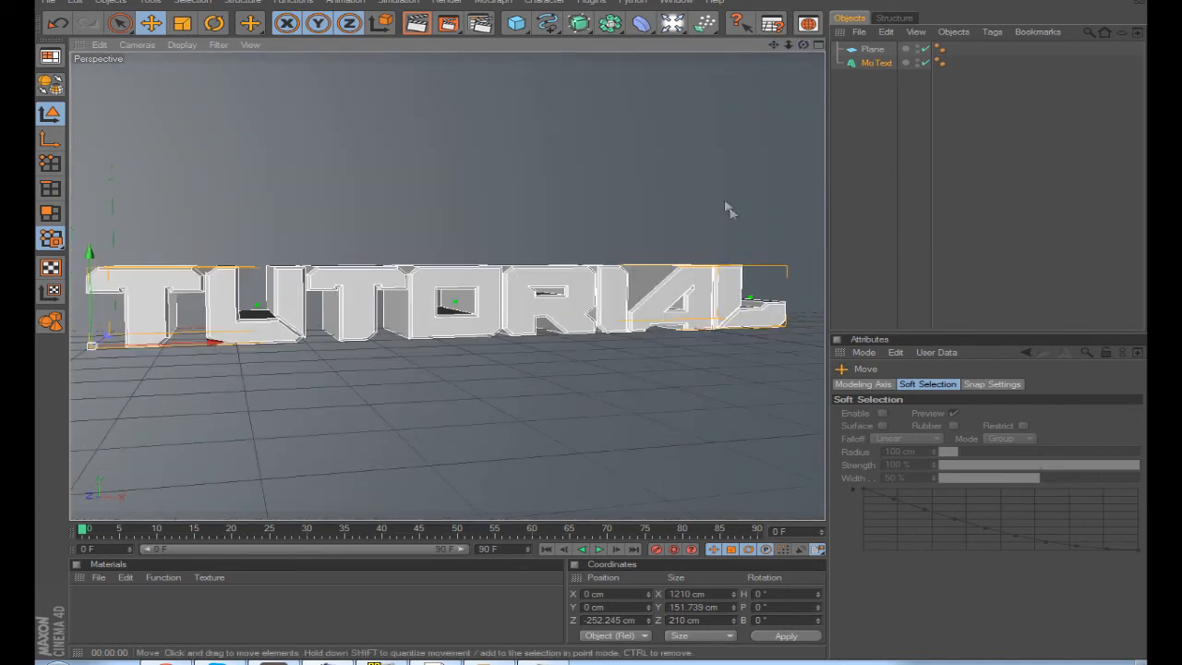
scroll(732, 214, "down", 3)
left_click_drag(797, 43, 804, 46)
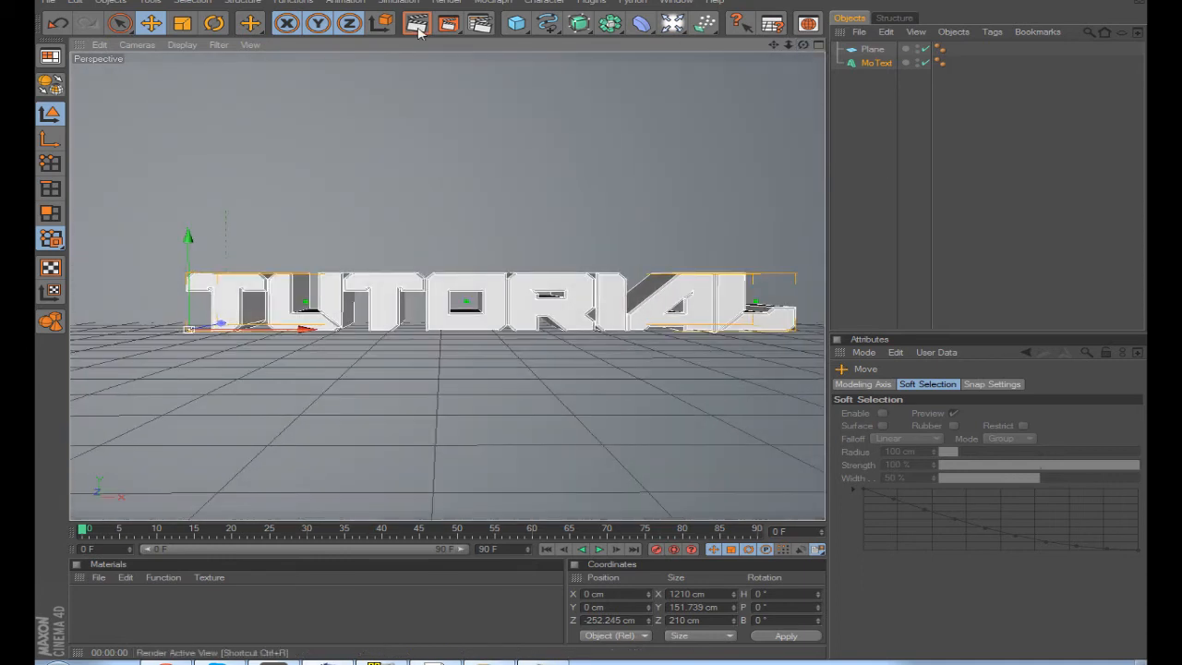
left_click(416, 28)
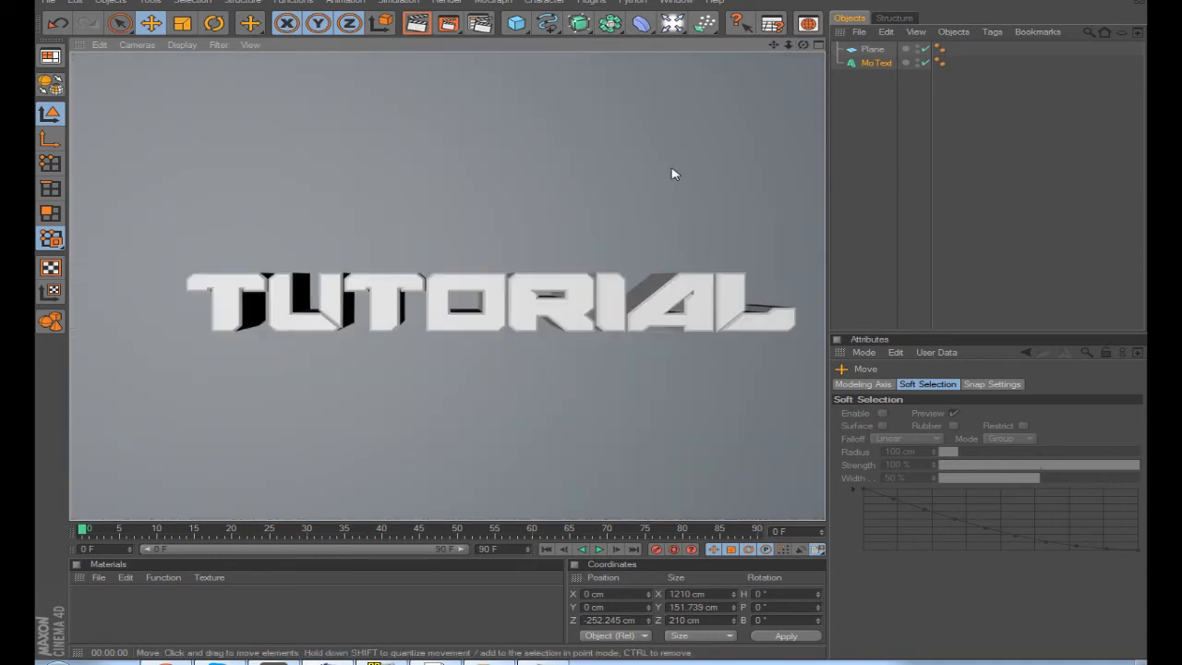
Step: Add an omni Light and move it in front of the text to about X -407 cm and Z -961 cm
left_click(681, 26)
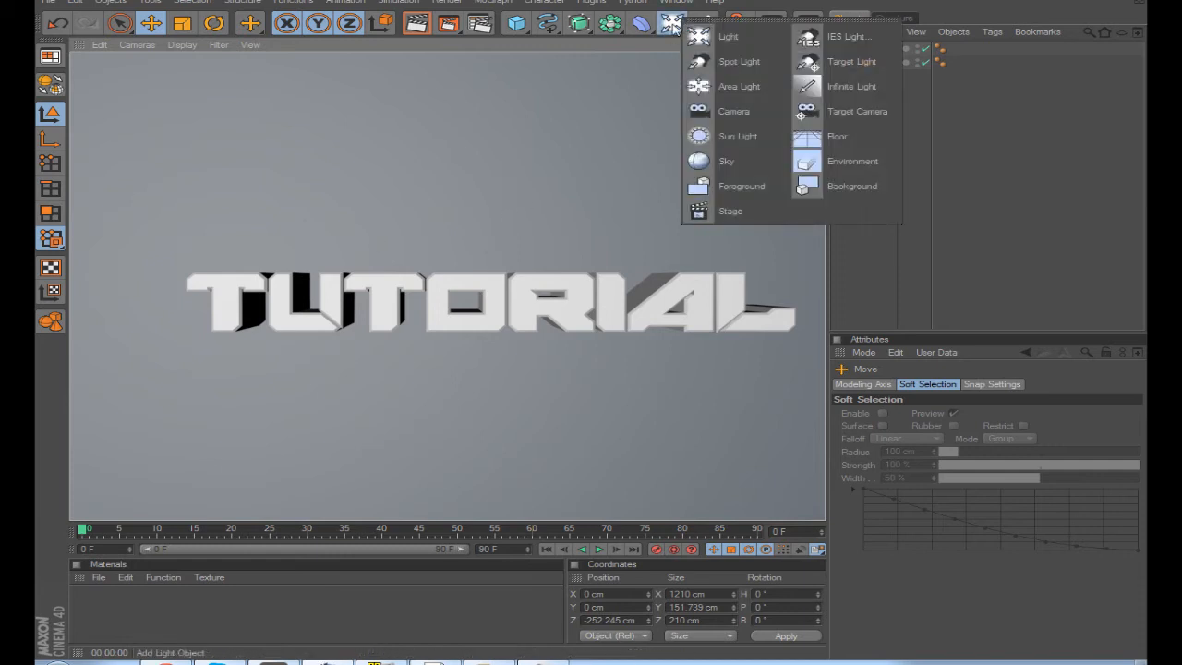
left_click(691, 45)
left_click_drag(808, 51, 781, 58)
left_click(672, 23)
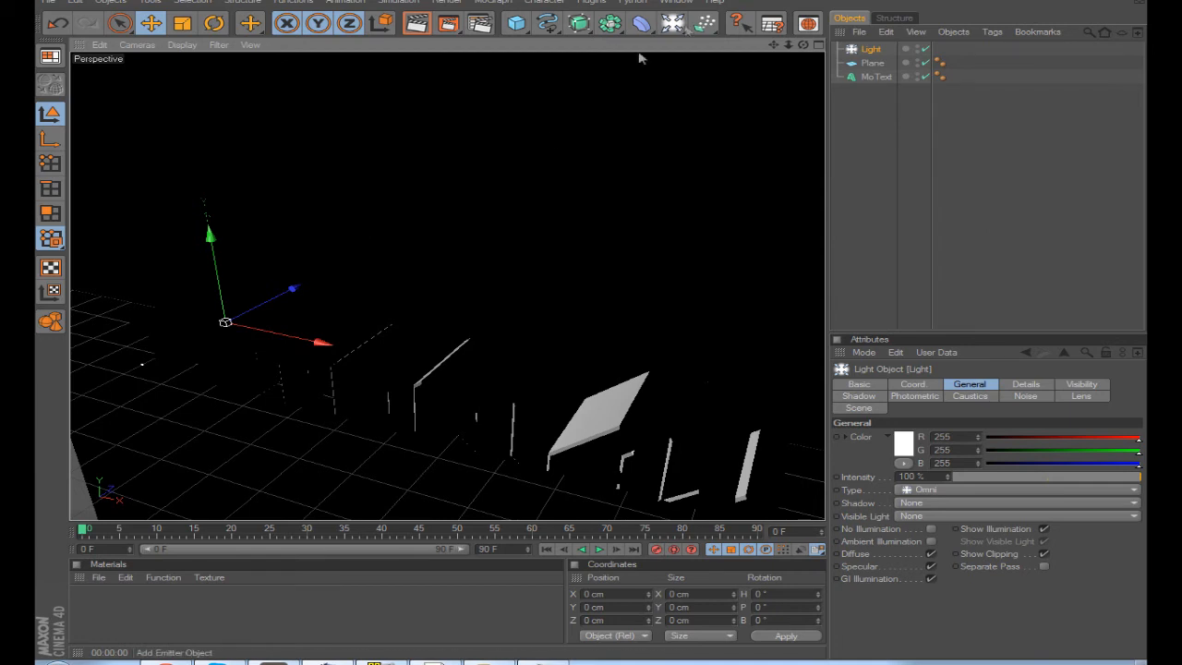
left_click_drag(301, 288, 192, 330)
scroll(430, 203, "down", 8)
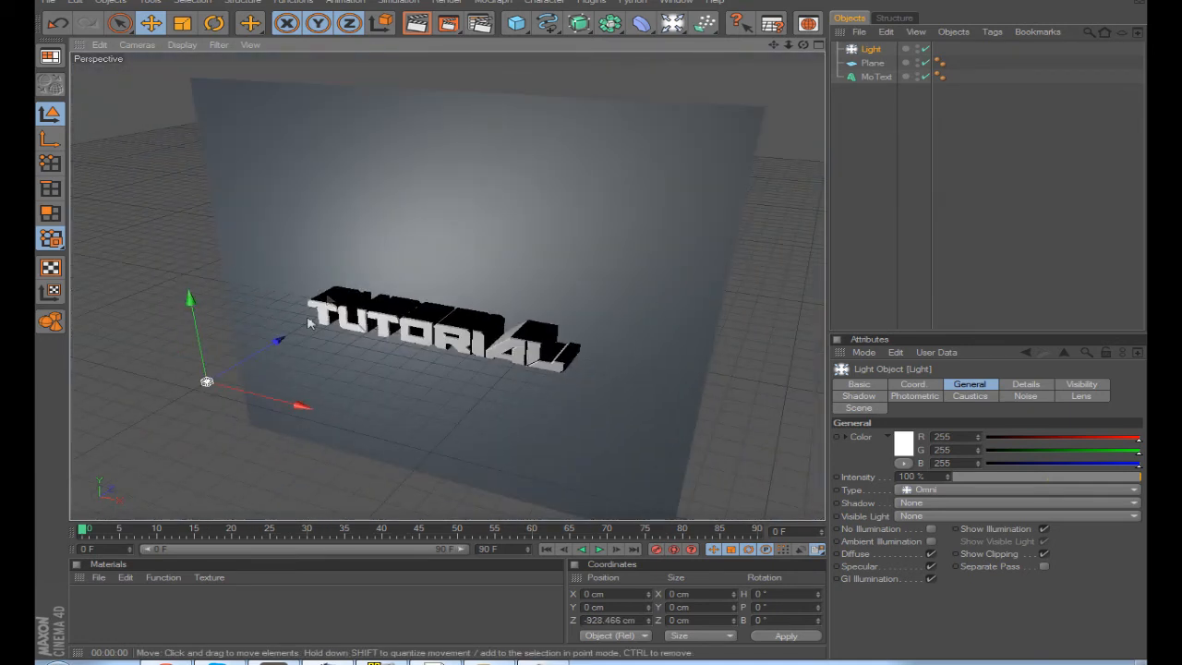
left_click_drag(265, 358, 201, 385)
Step: Render the active view from an angle to check how the Light falls on the text and Plane
left_click_drag(804, 45, 866, 26)
scroll(634, 183, "up", 4)
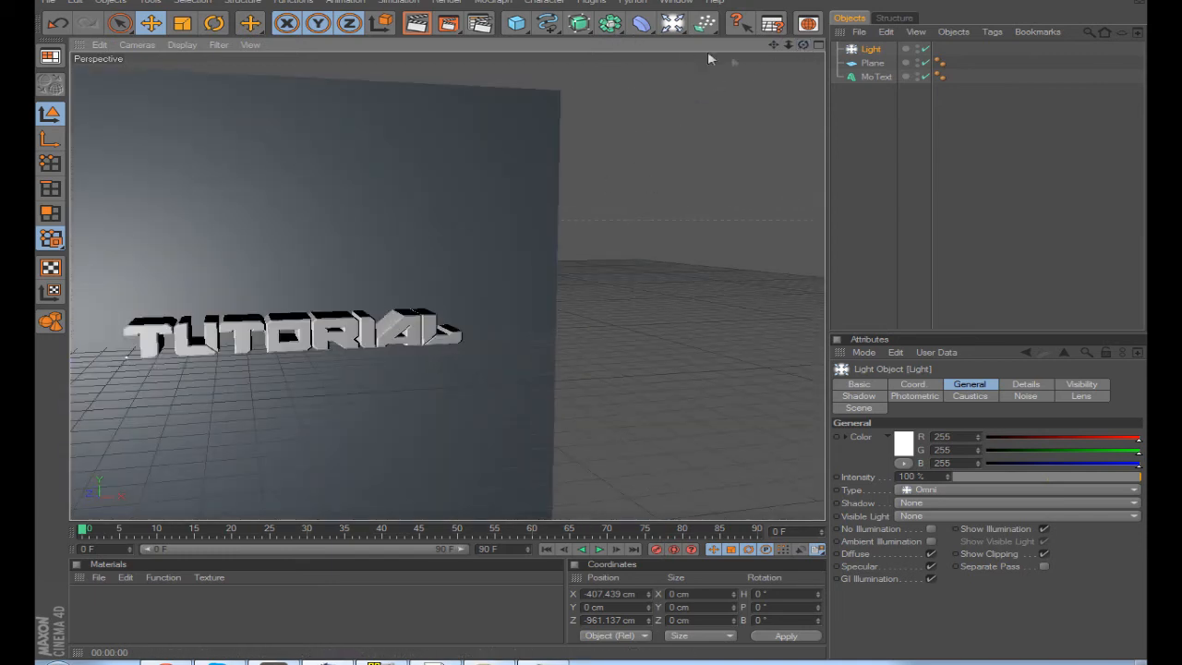
left_click_drag(774, 45, 876, 3)
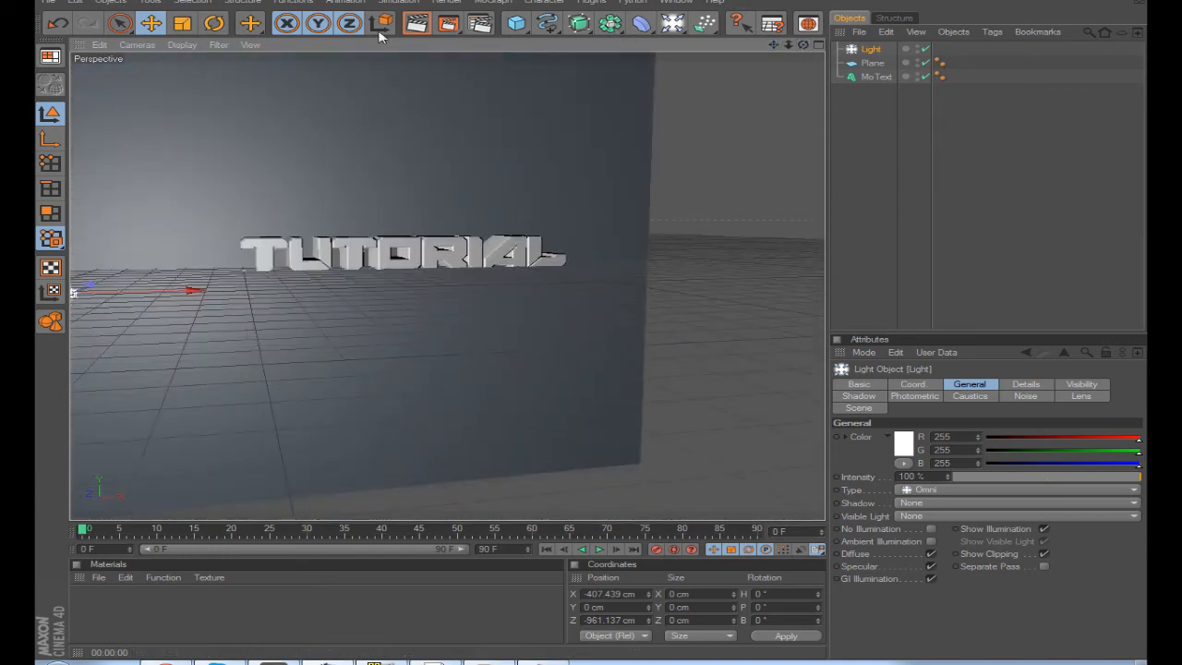
left_click(416, 23)
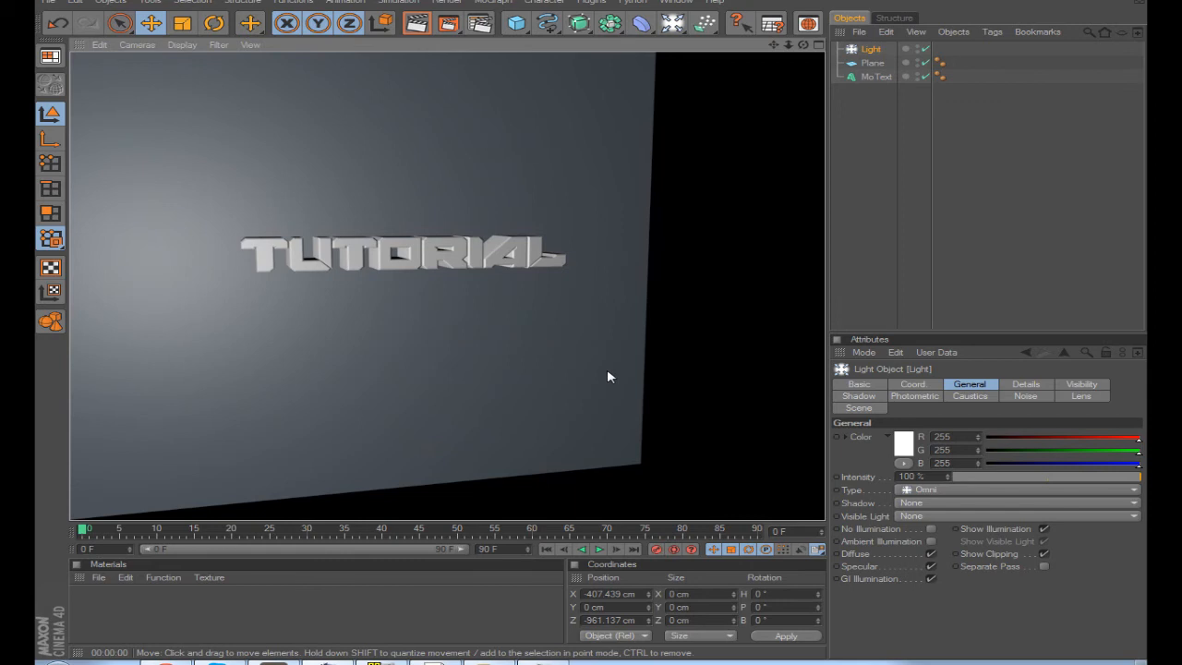
Step: Move the Light along X to about 508 cm, in front of the middle of the word
scroll(743, 197, "down", 3)
left_click_drag(310, 287, 567, 283)
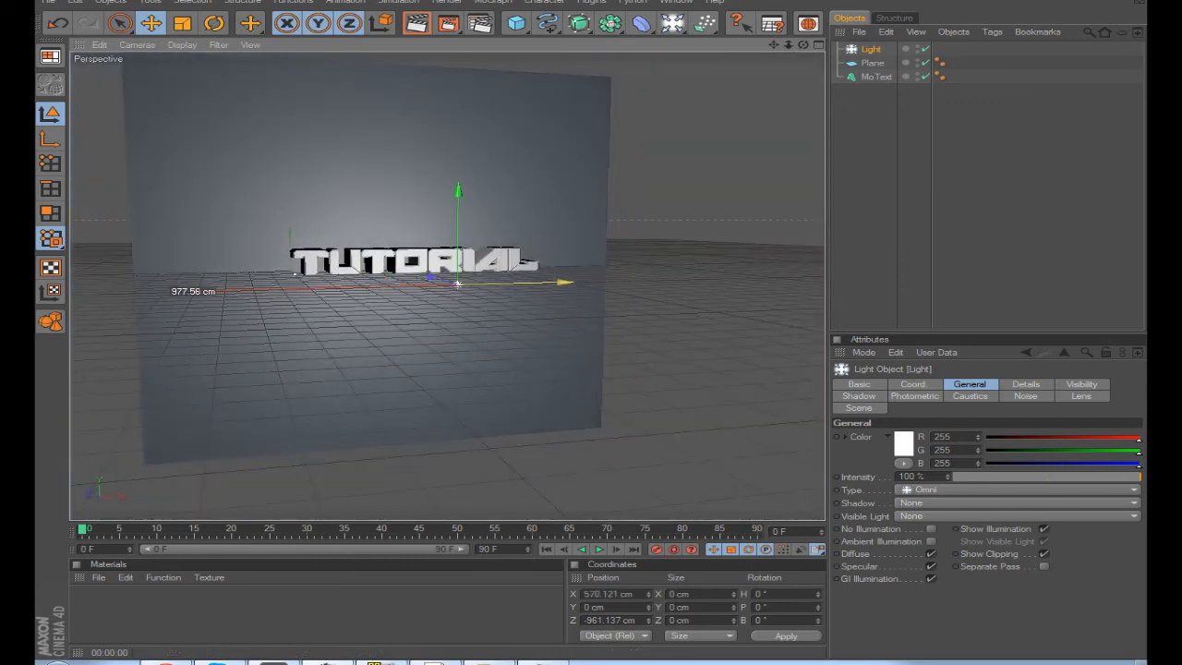
scroll(323, 270, "up", 3)
scroll(322, 269, "up", 3)
left_click_drag(803, 46, 761, 43)
scroll(647, 140, "down", 2)
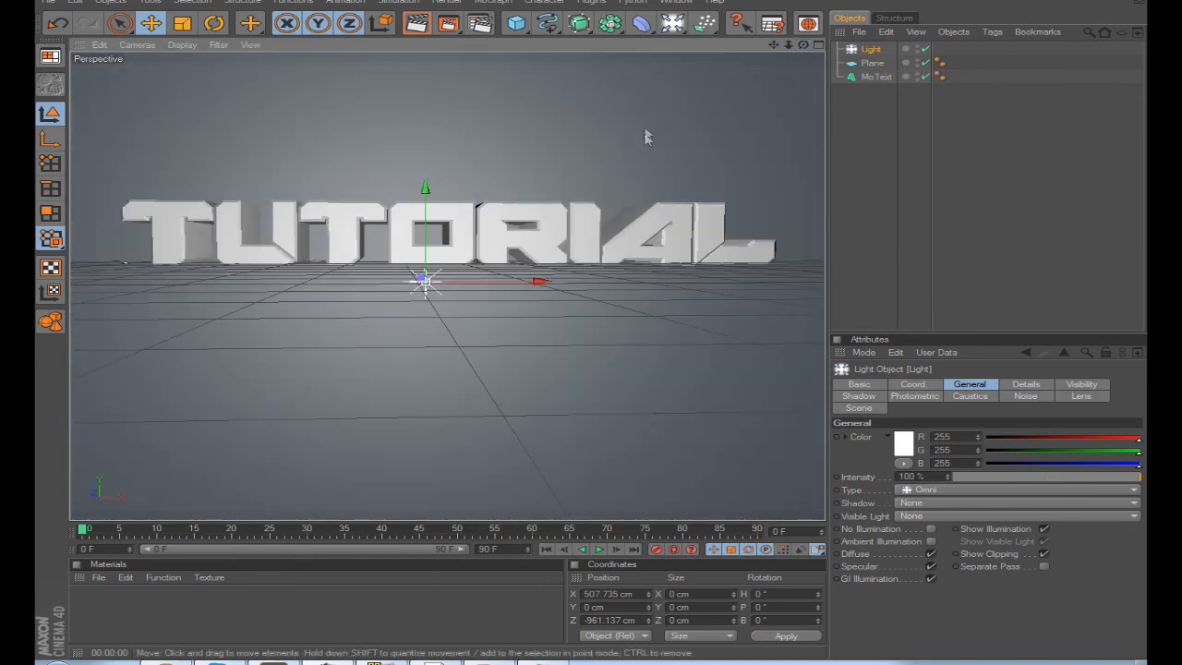
left_click_drag(773, 44, 767, 111)
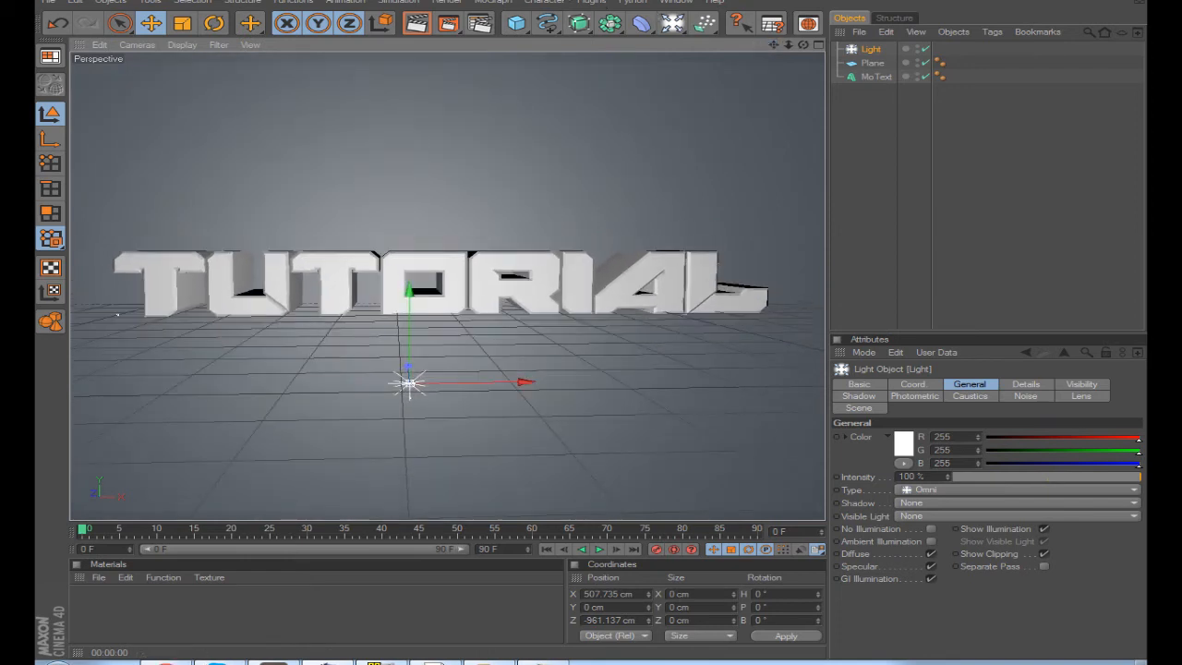
Step: Render the active view to preview the centred lighting, deselect all objects and render again
left_click(416, 24)
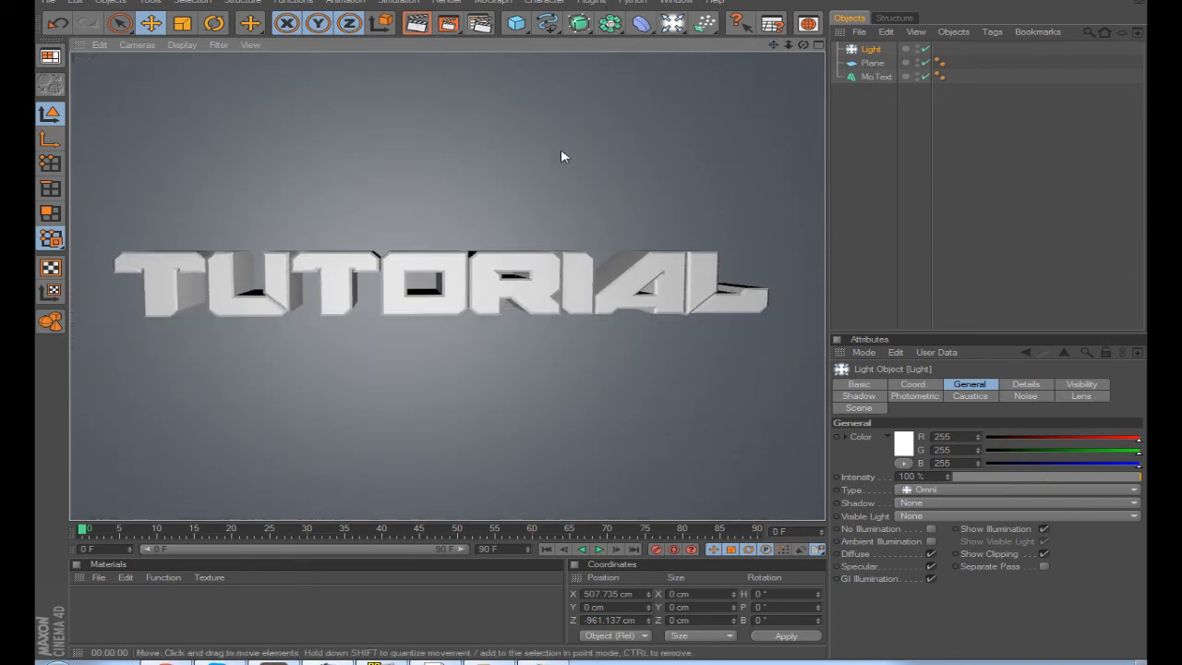
left_click(851, 237)
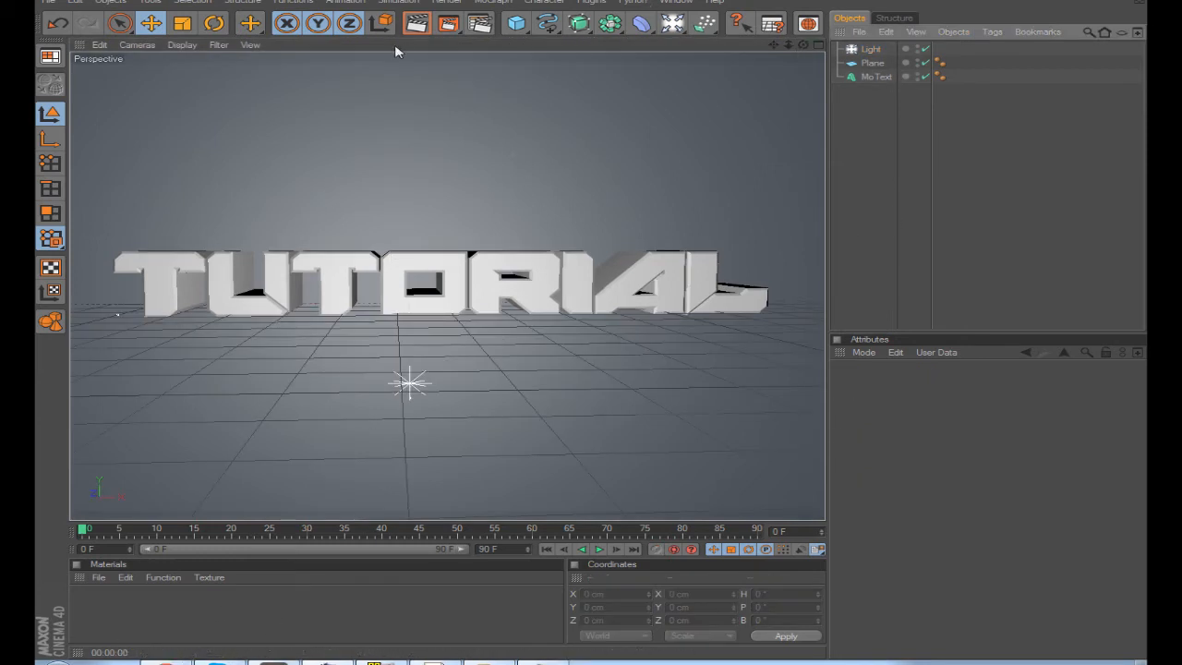
left_click(415, 24)
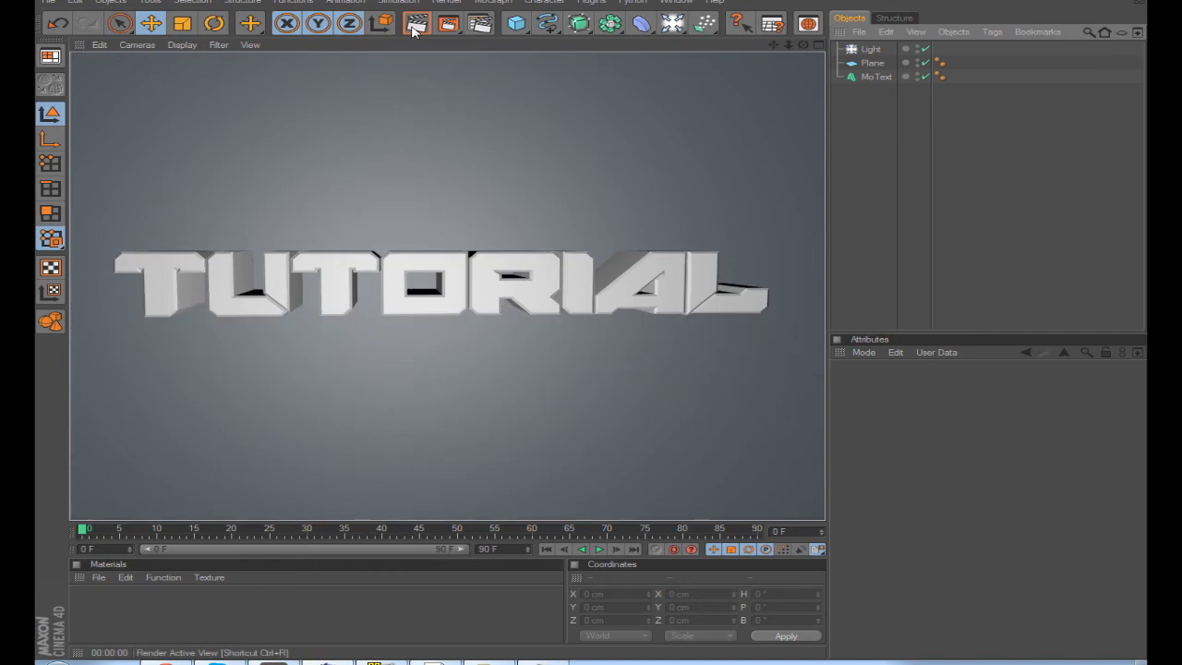
Step: Create a new material and set its color to blue with R 0, G 0 and B 162
left_click(127, 591)
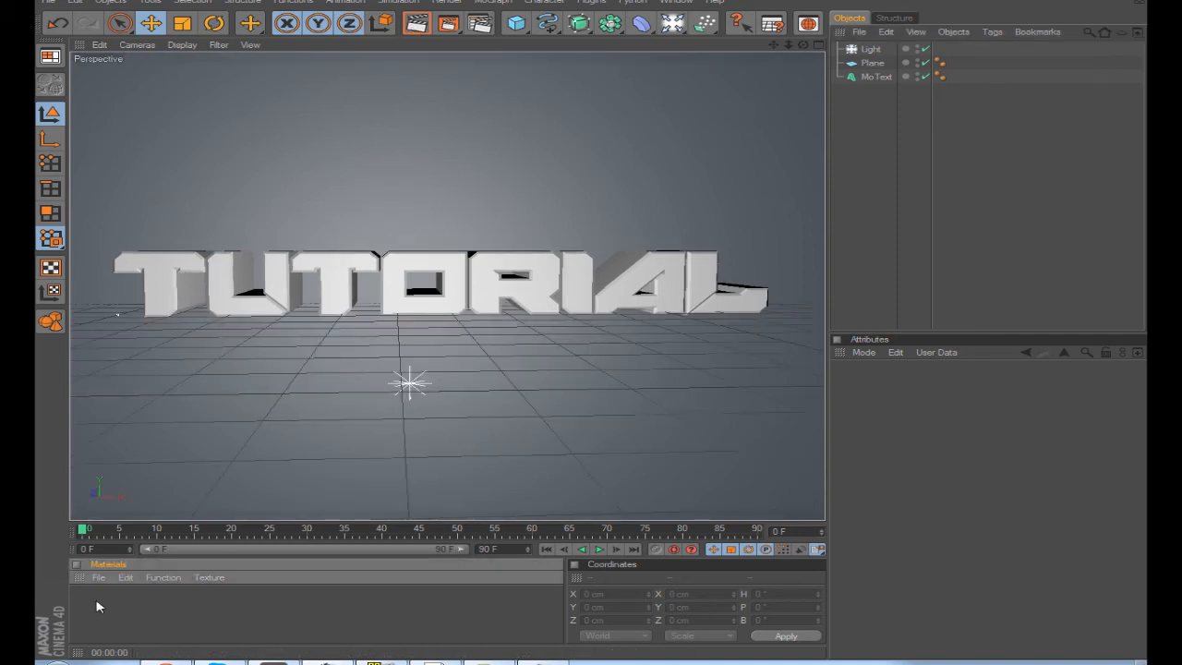
left_click(96, 577)
left_click(125, 414)
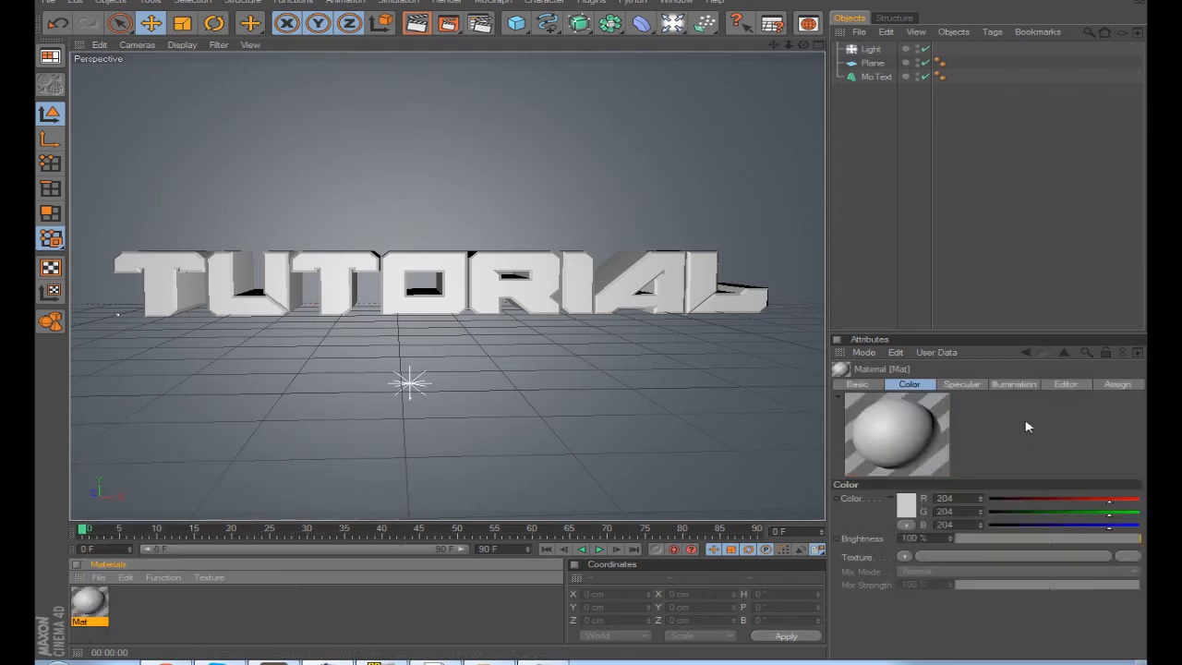
left_click_drag(1064, 515, 961, 517)
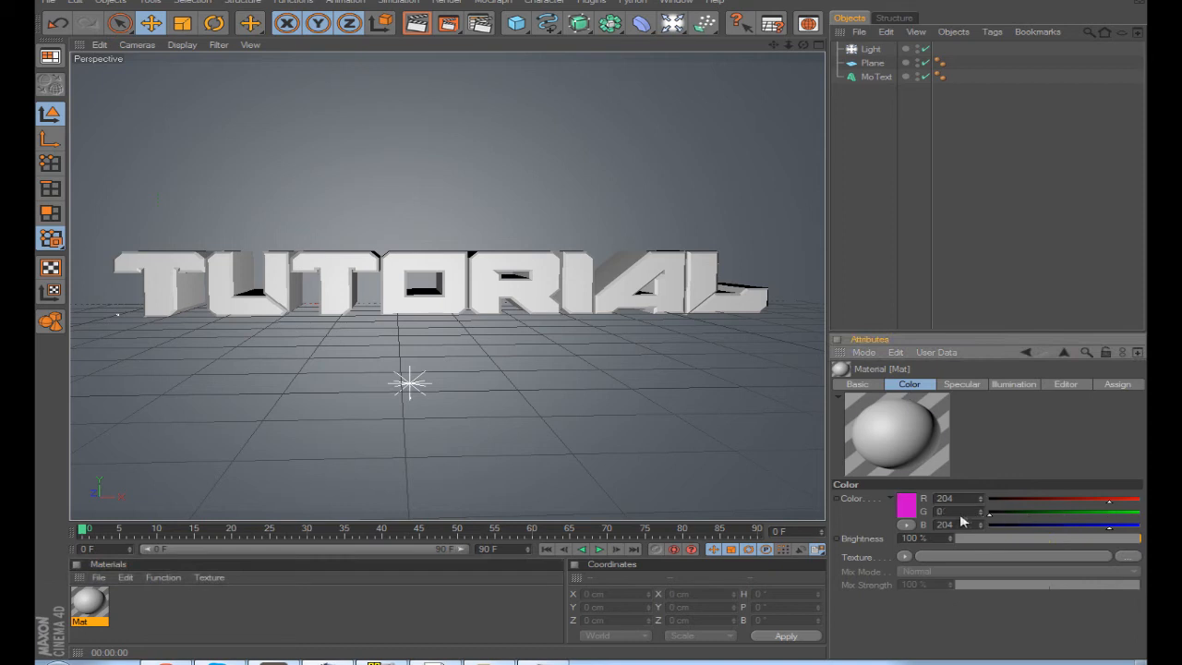
left_click_drag(1080, 501, 990, 500)
left_click_drag(1076, 525, 1083, 527)
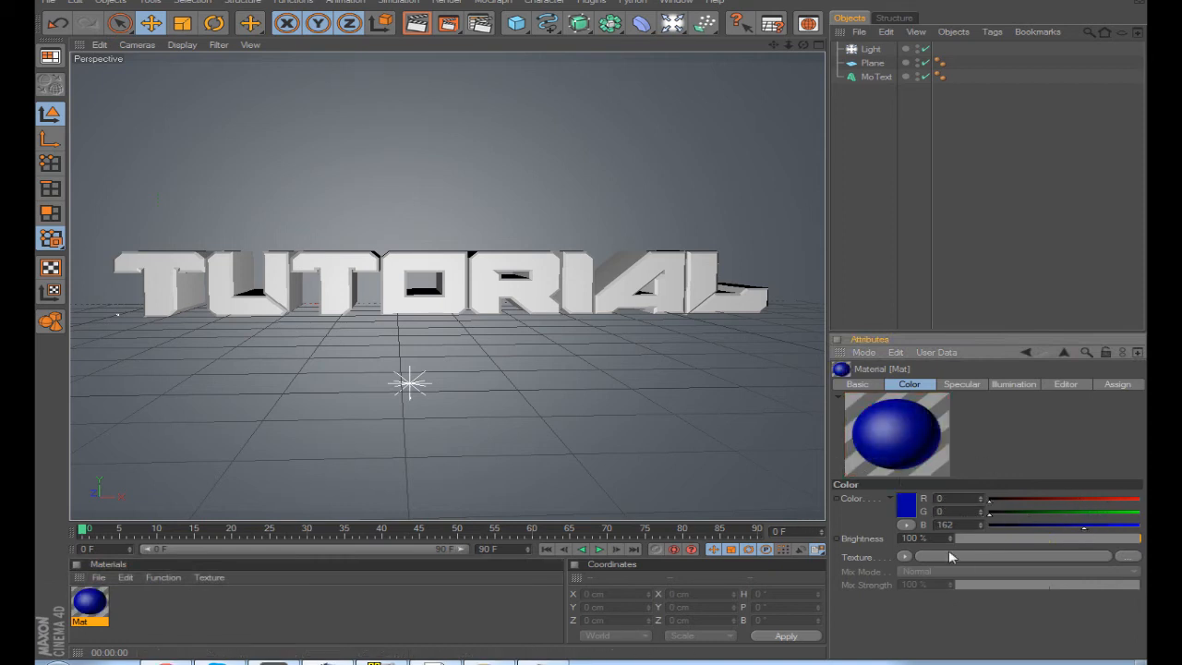
Step: Enable the blue material's Reflection channel and set the reflection brightness to 8%
left_click(879, 385)
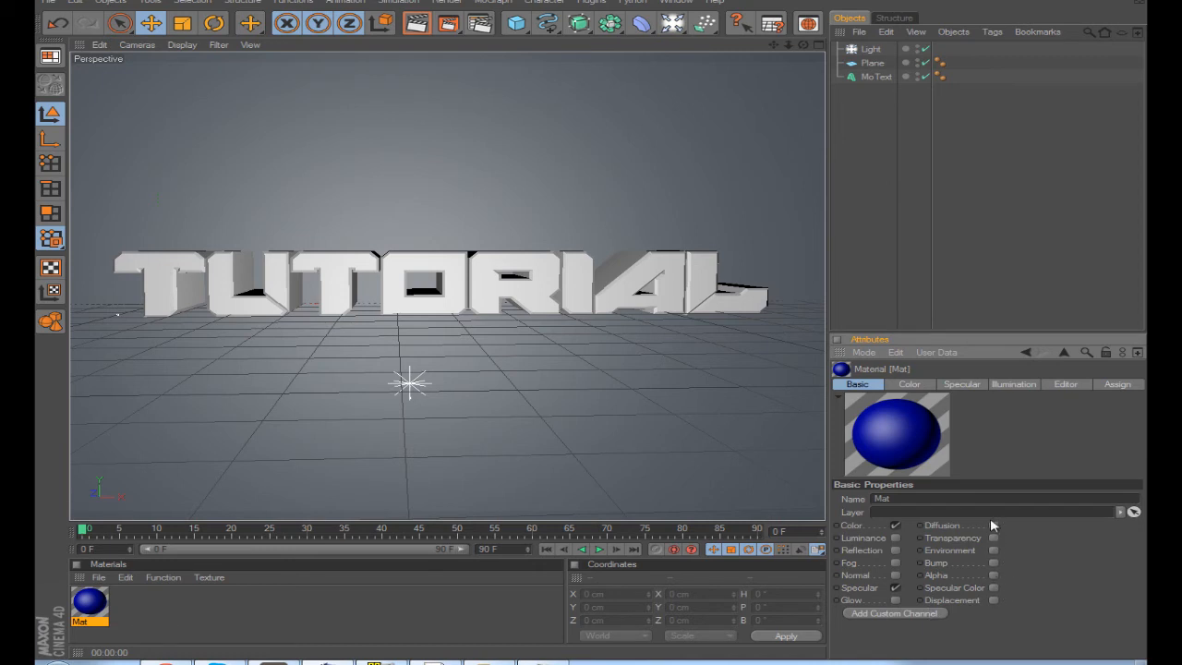
left_click(895, 550)
left_click(963, 385)
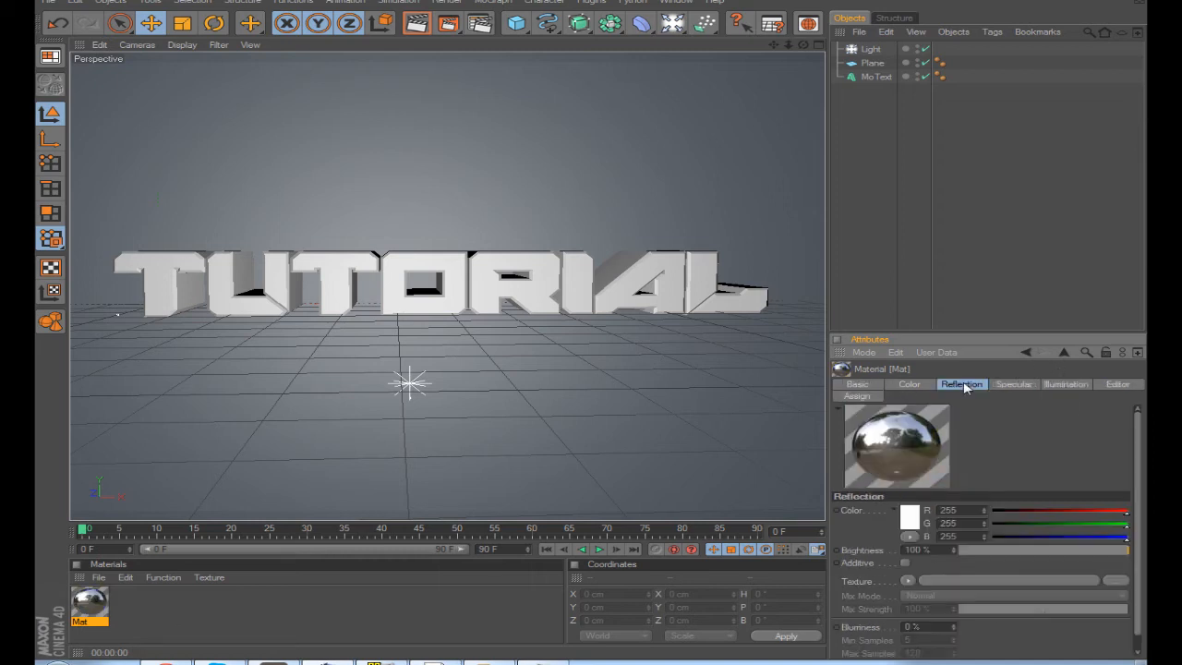
left_click(961, 552)
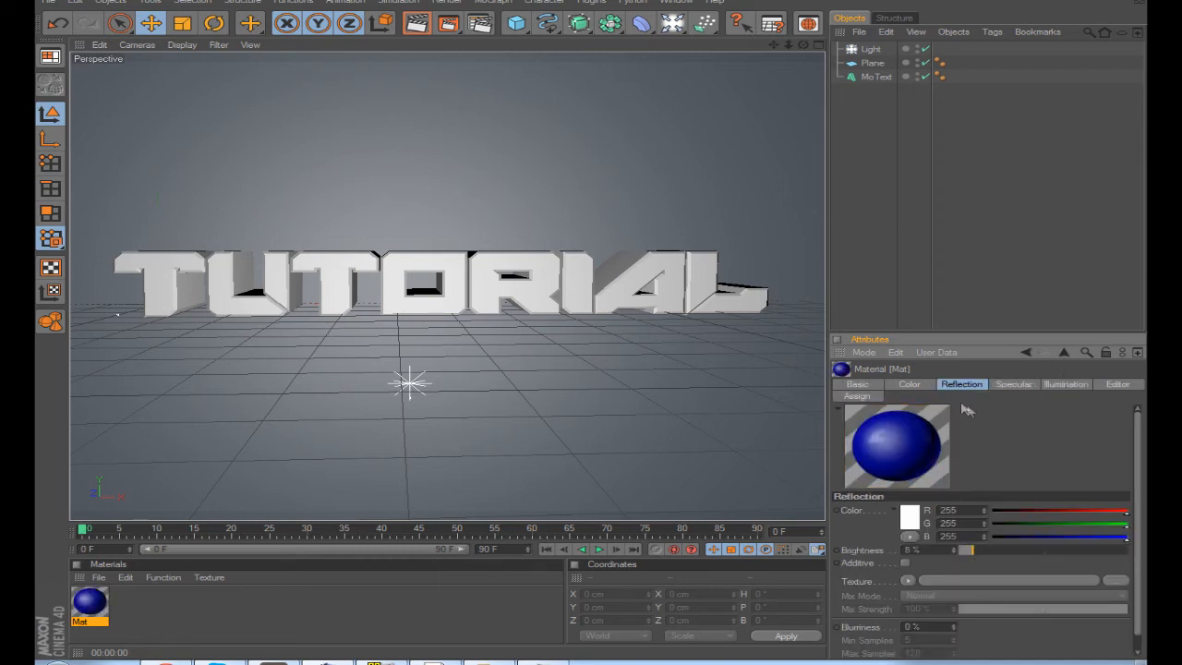
left_click(930, 388)
Step: Set the material's specular mode to Metal and its specular height to 74%
left_click(1013, 385)
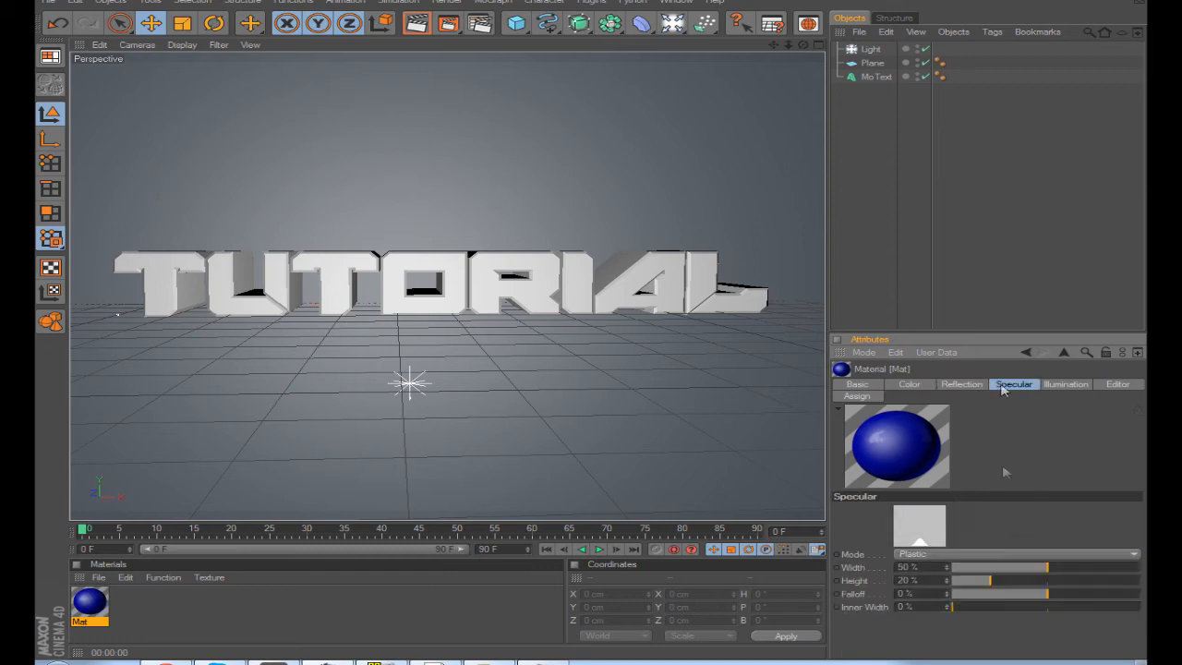
left_click(958, 552)
left_click(944, 581)
left_click_drag(1001, 588, 1095, 583)
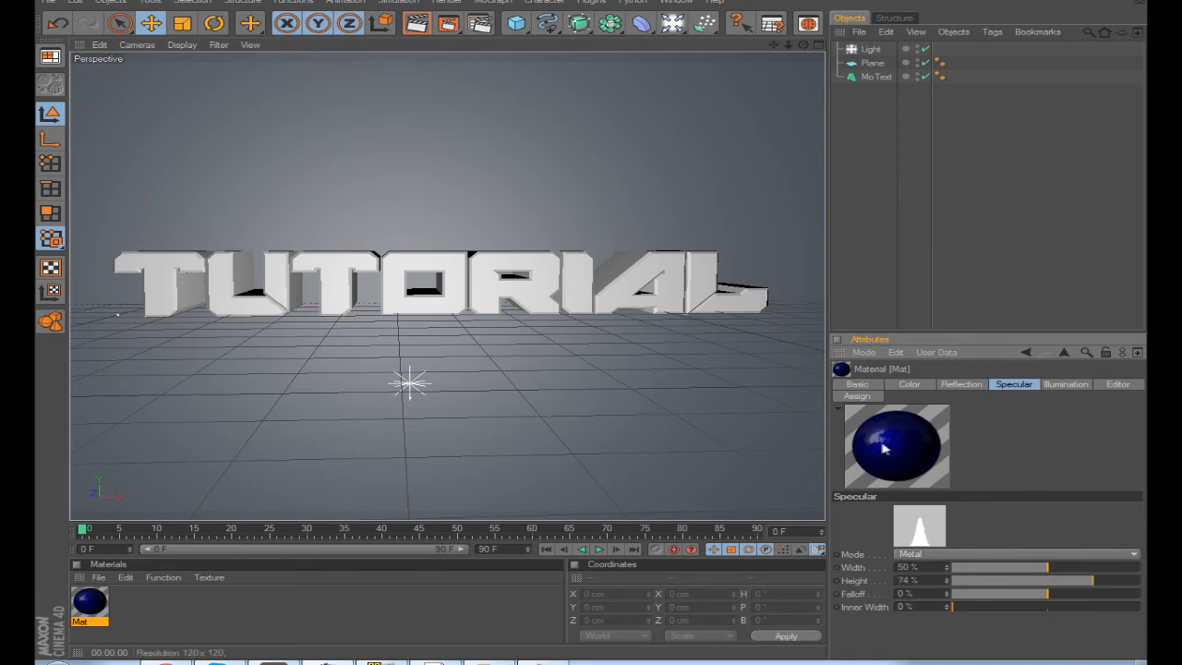
Step: Apply the blue material to the MoText object and render the active view to preview it
left_click_drag(887, 487, 882, 79)
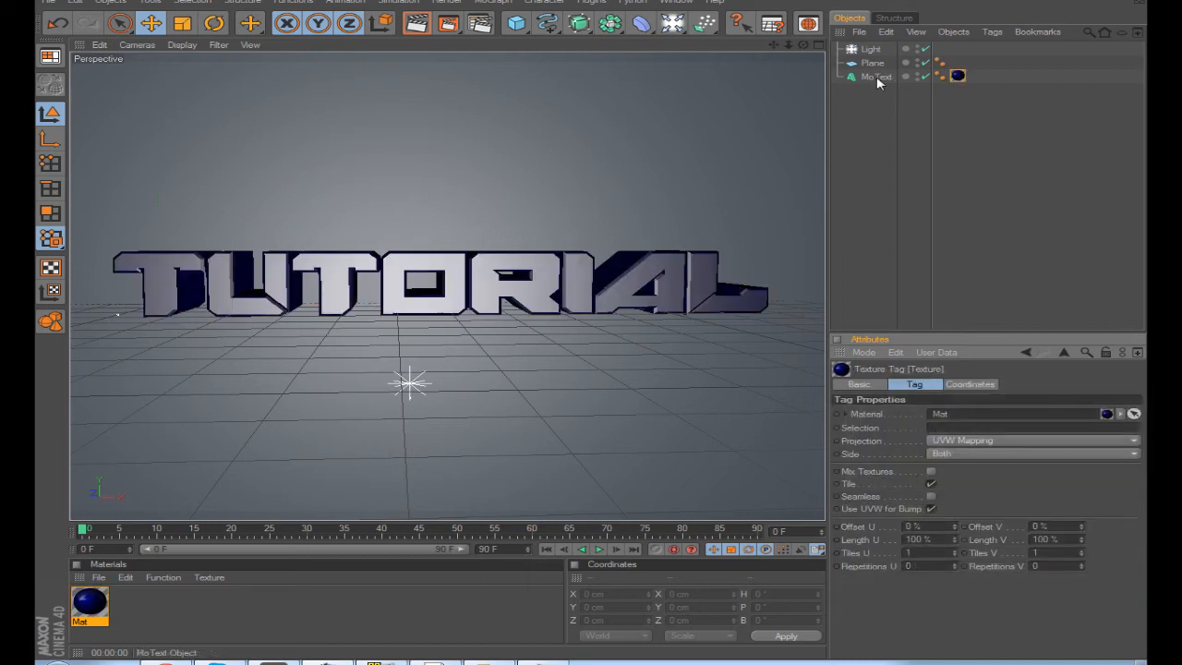
left_click(416, 23)
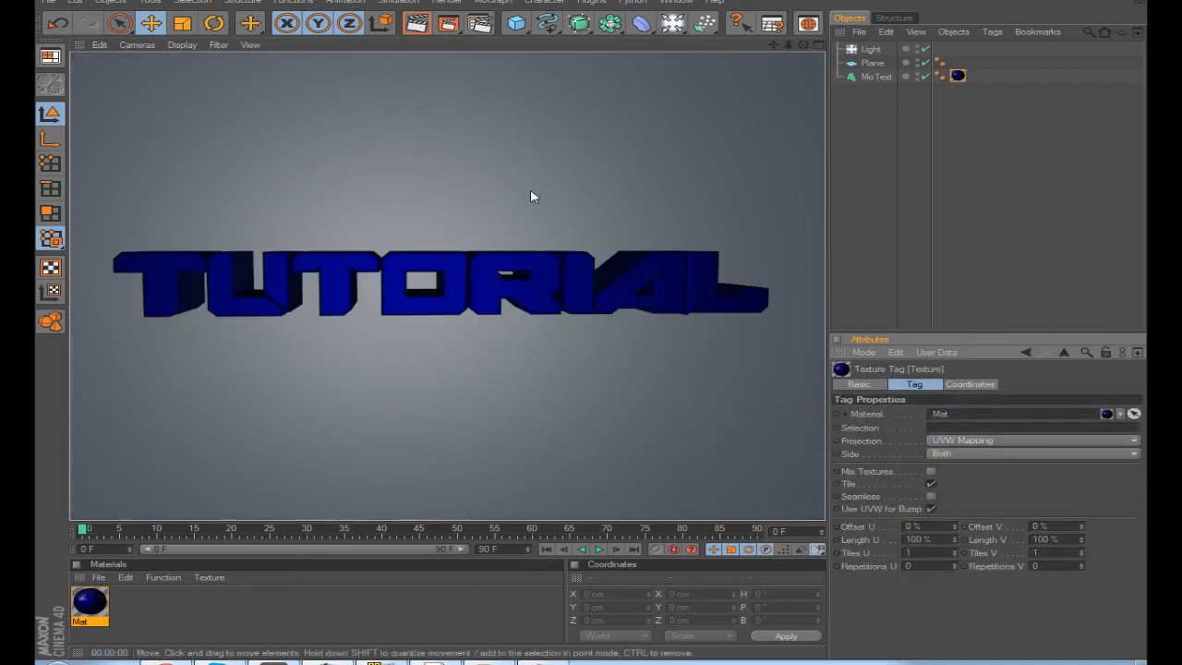
left_click_drag(805, 44, 800, 60)
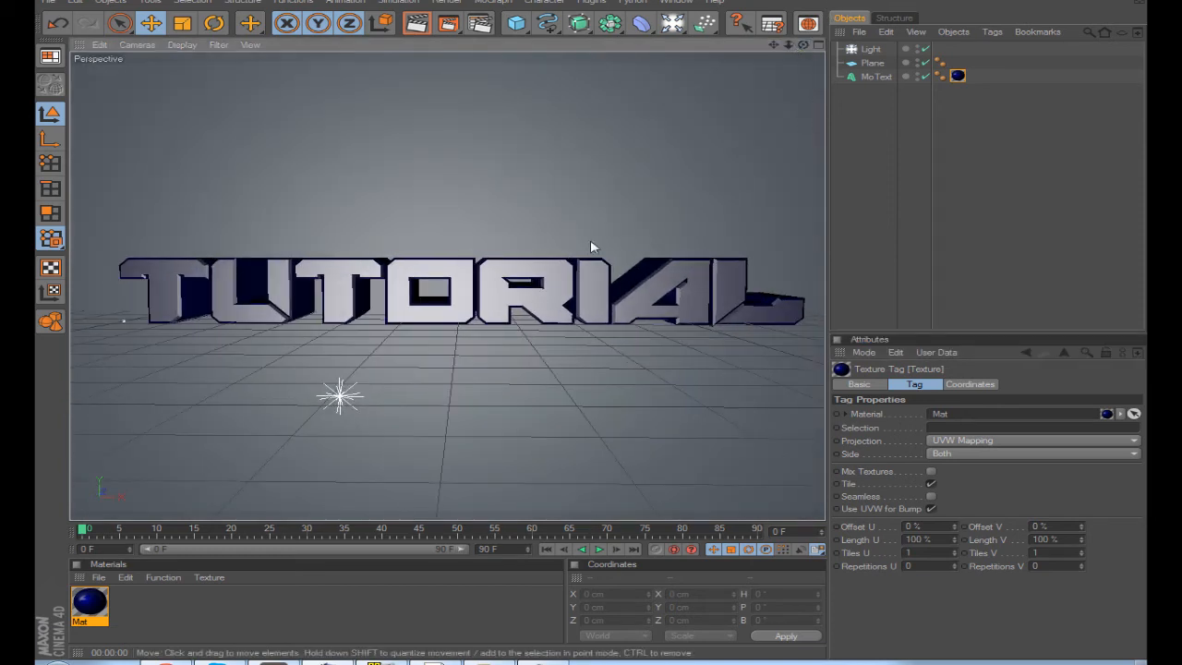
scroll(593, 240, "down", 3)
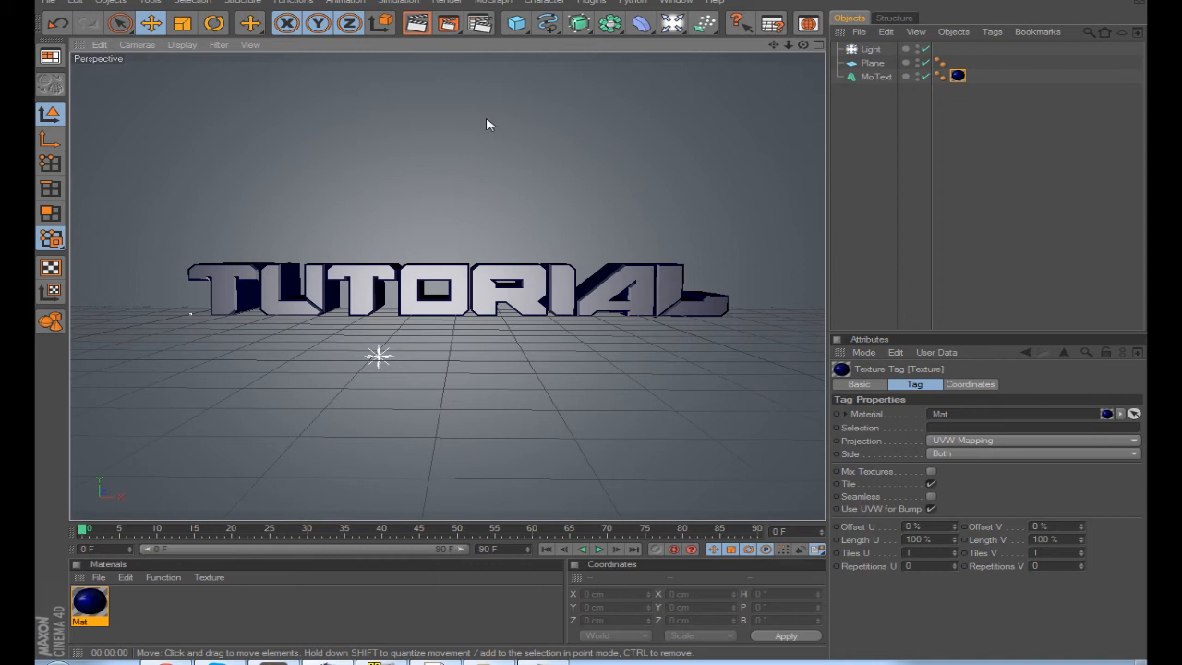
Step: Create a second material and apply it to the MoText object, with its texture tag ahead of the blue material's tag
left_click(98, 578)
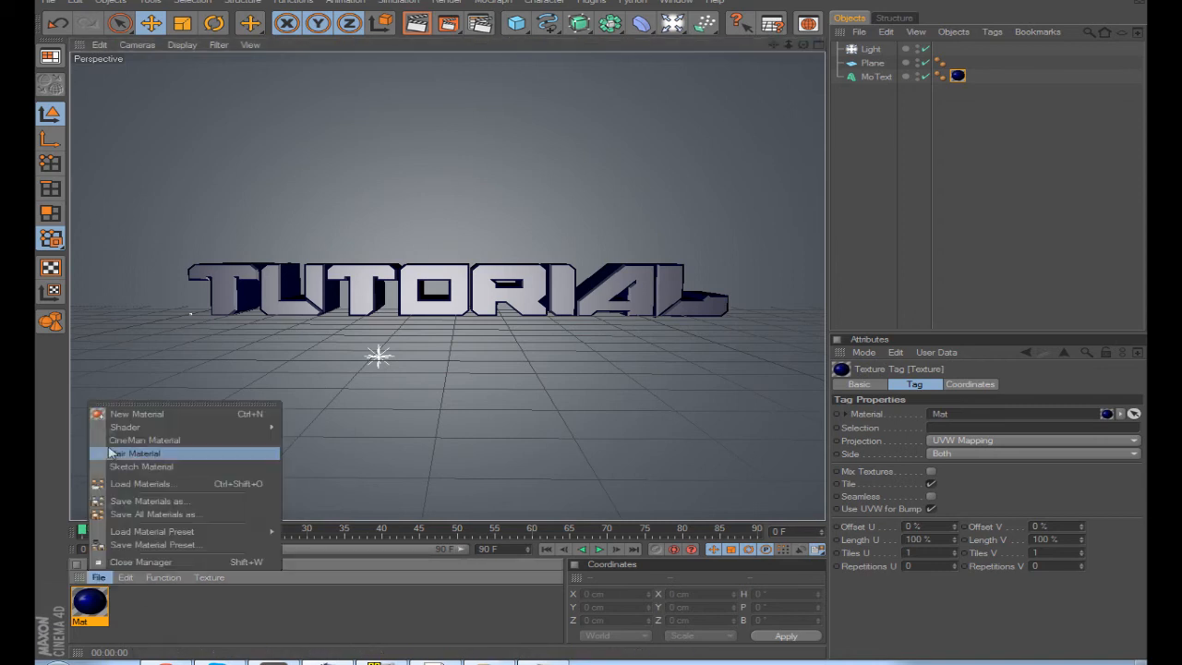
left_click(121, 413)
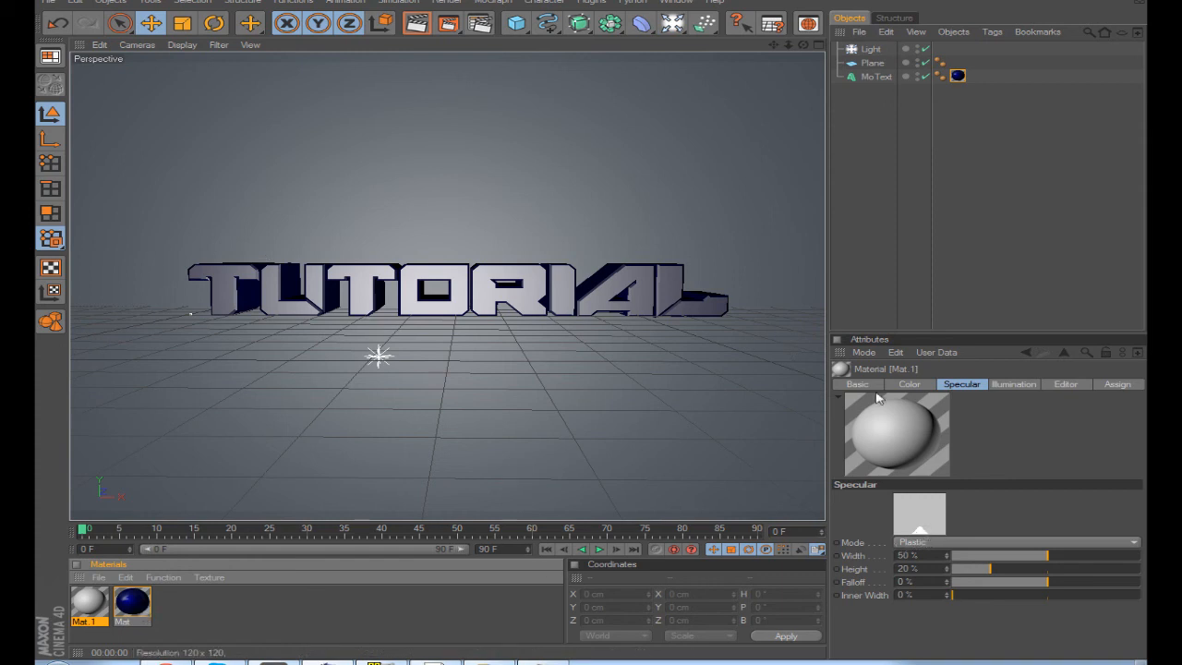
left_click_drag(905, 448, 877, 78)
left_click_drag(979, 72, 984, 77)
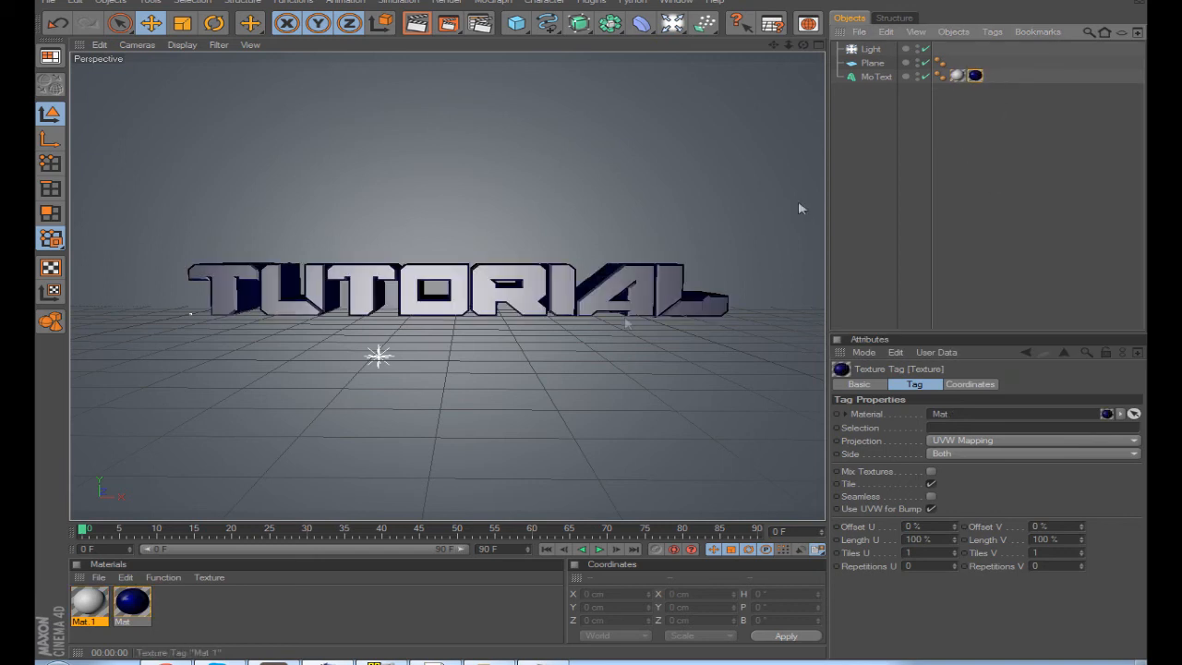
left_click(174, 598)
left_click(85, 605)
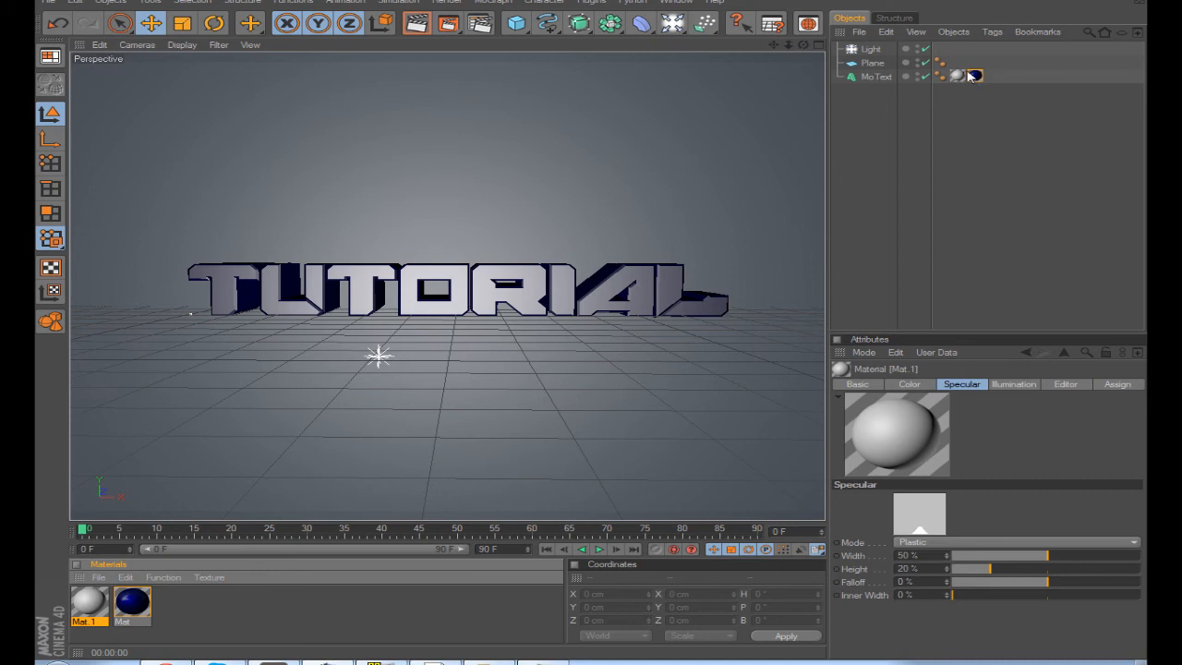
Step: Restrict the blue material's texture tag on the MoText object to selection C1 and render the active view
left_click(961, 76)
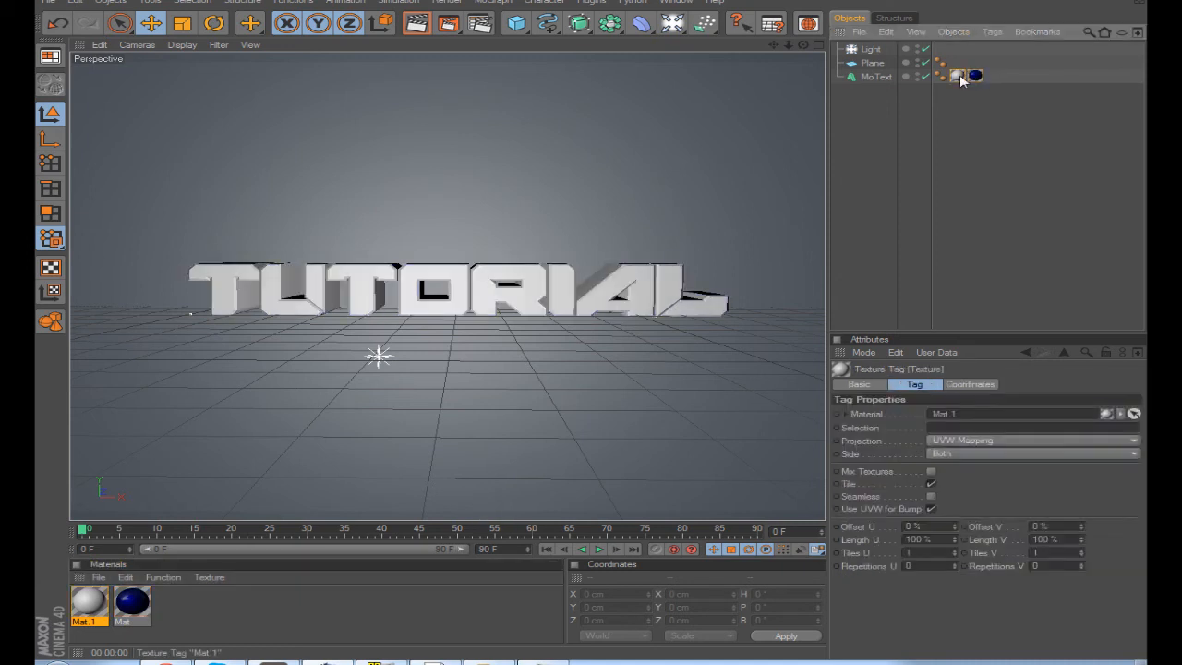
left_click(974, 76)
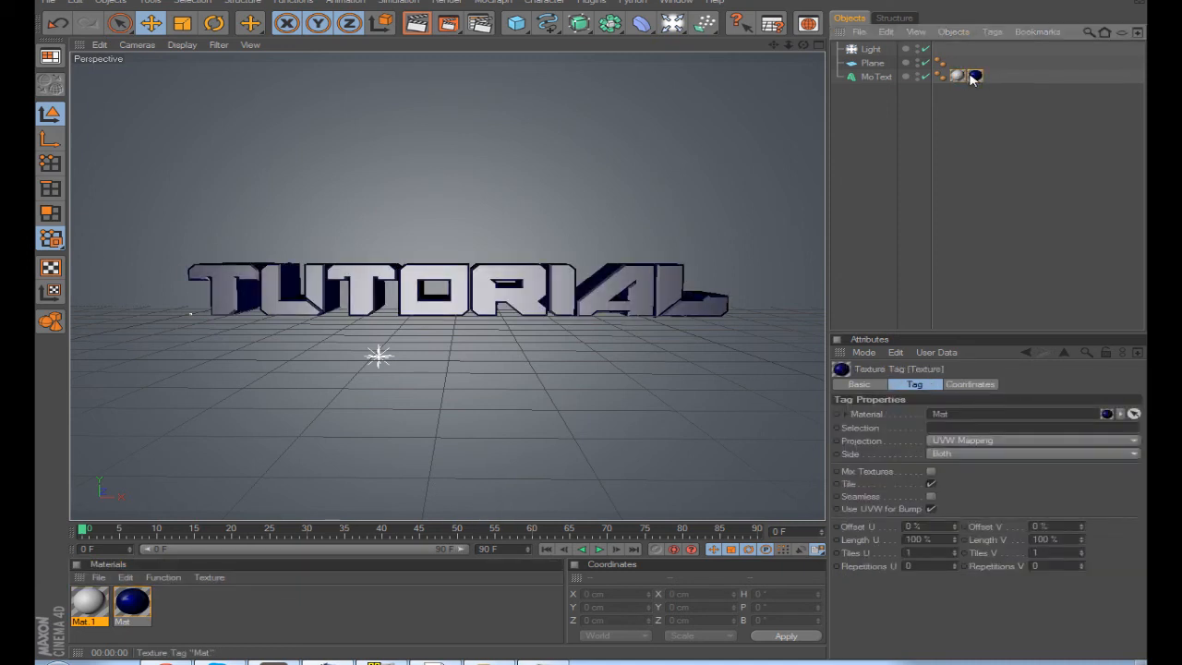
mouse_move(962, 78)
left_mouse_down()
mouse_move(981, 81)
mouse_move(965, 88)
left_mouse_up()
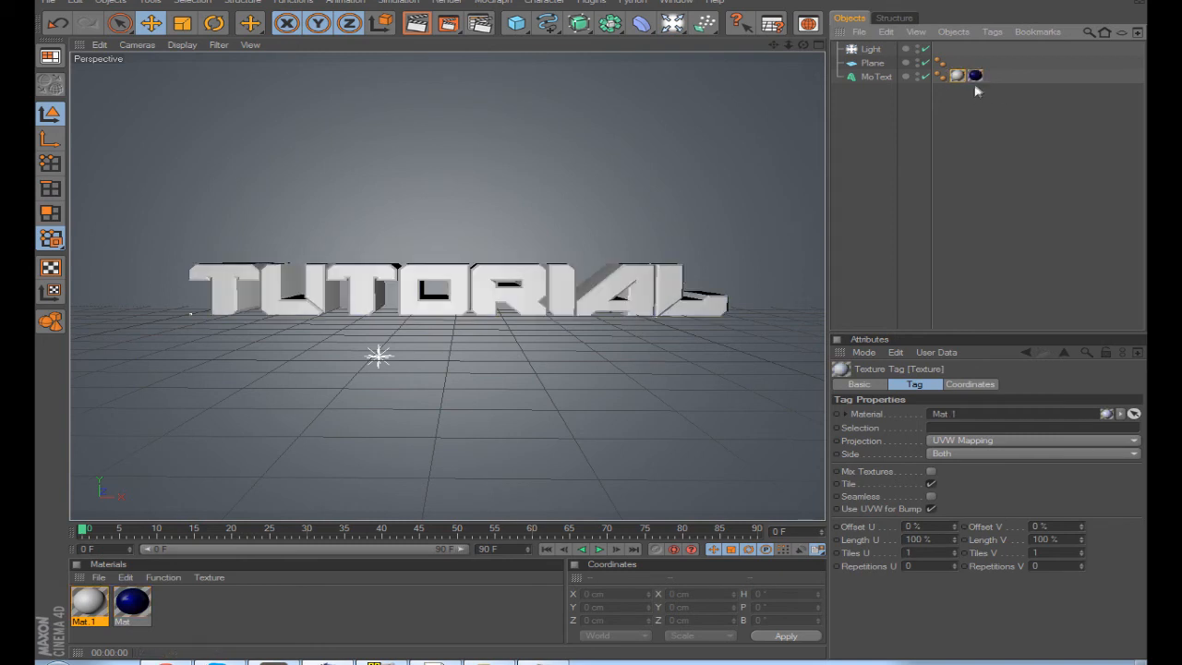
left_click(975, 76)
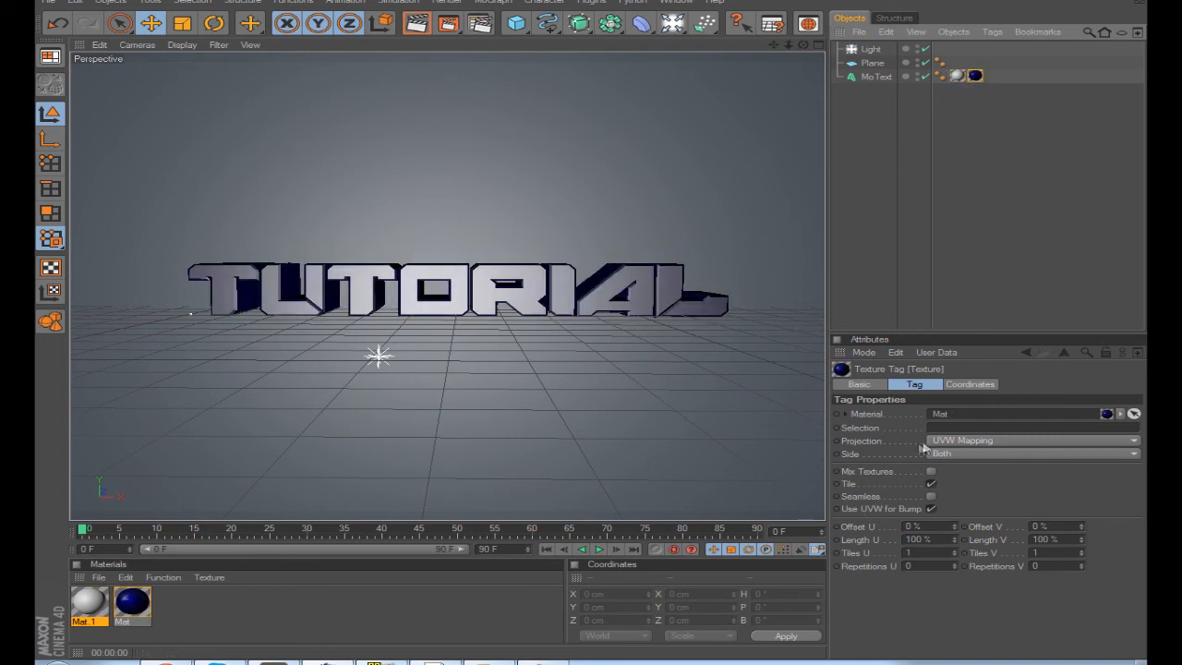
left_click(970, 427)
type("C1")
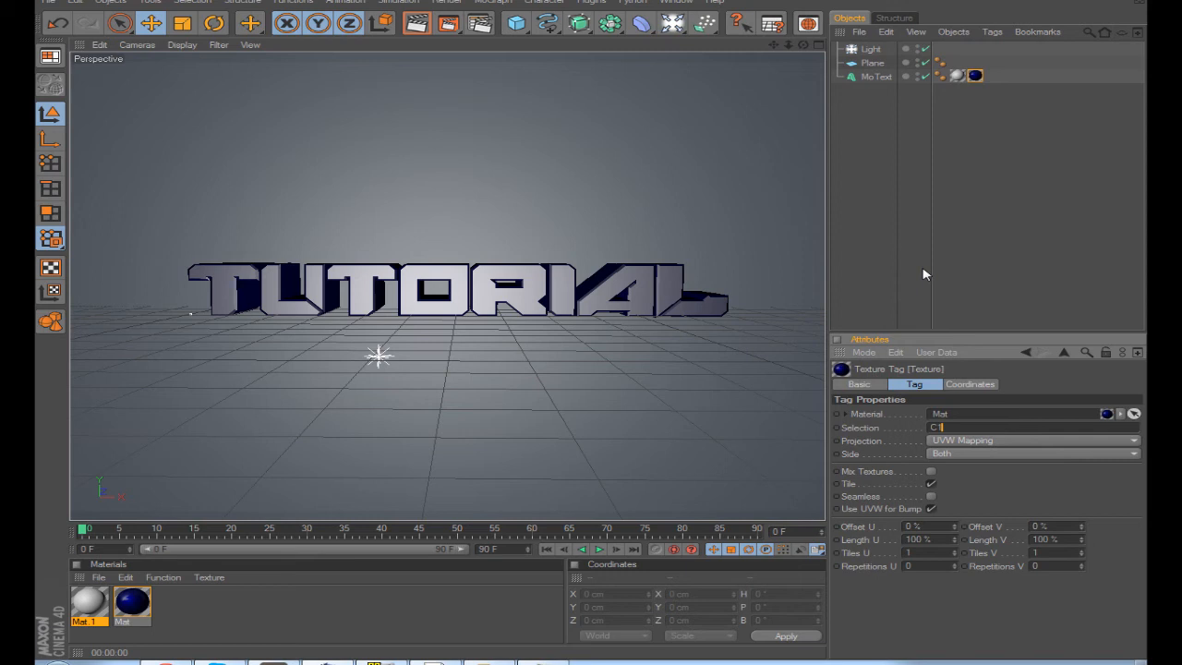
left_click(924, 299)
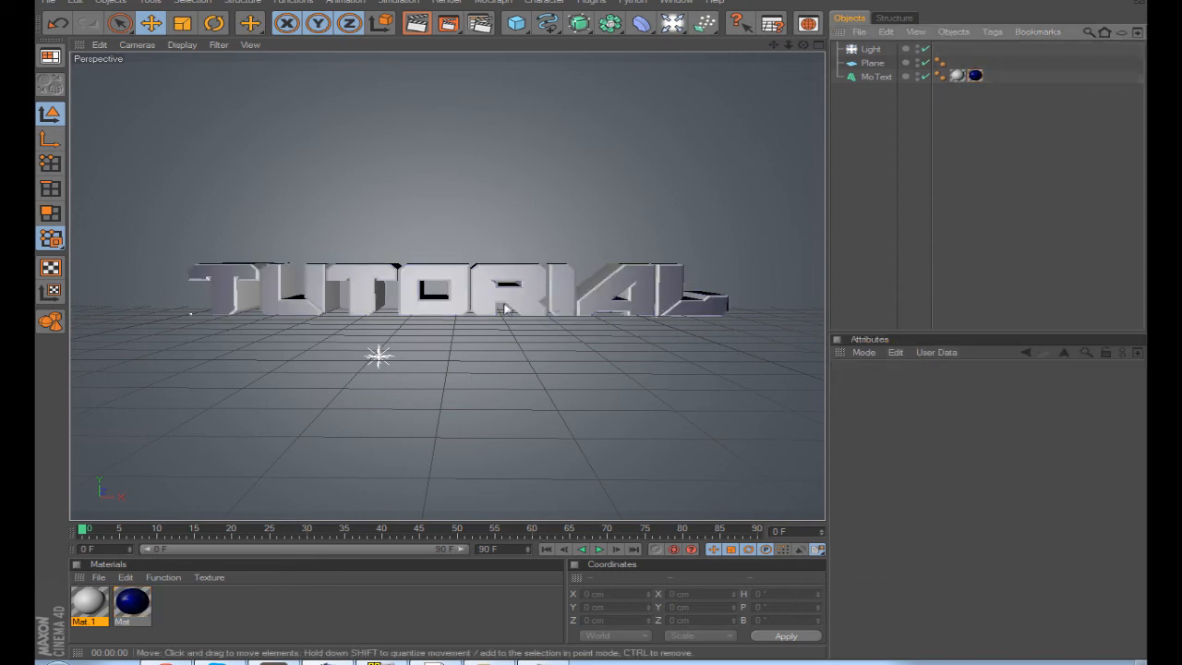
scroll(506, 309, "up", 2)
left_click(417, 24)
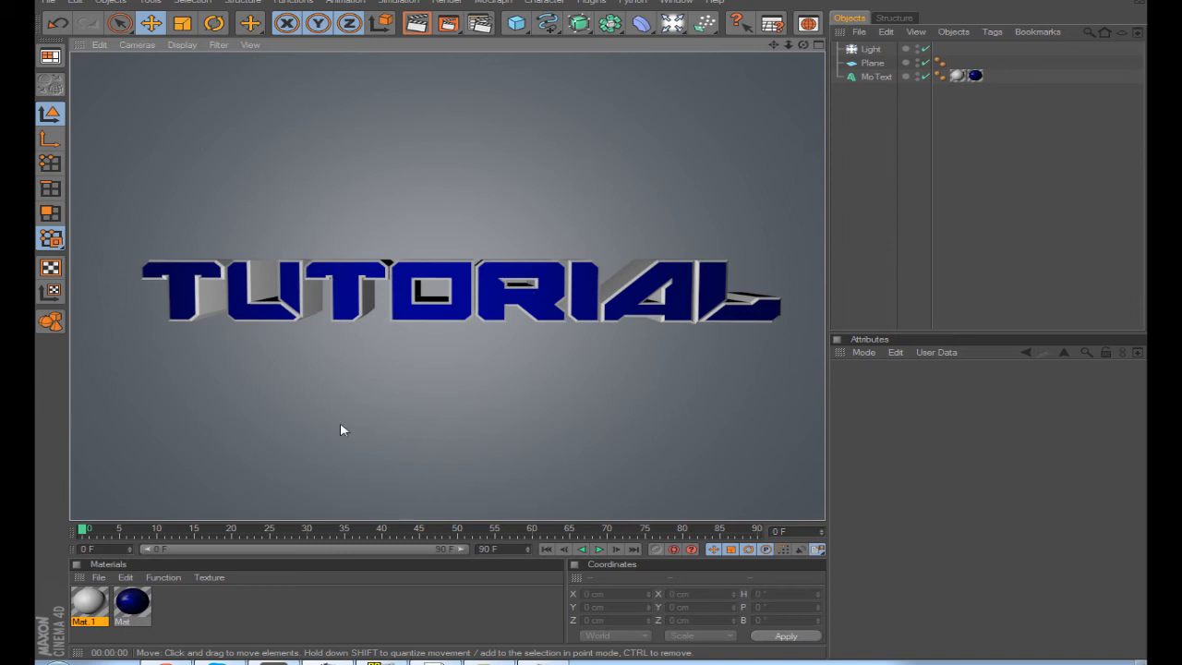
Step: Set the Mat.1 material's color to black with R 0, G 0 and B 0 and render the active view
left_click(89, 602)
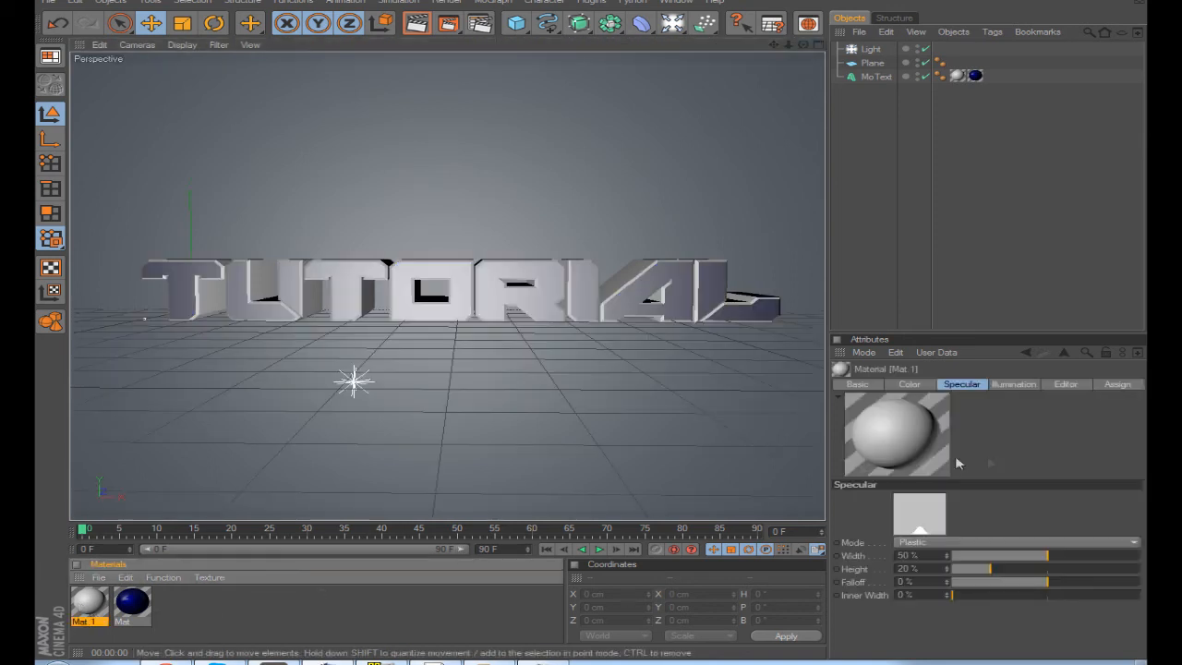
left_click(909, 385)
left_click_drag(991, 499, 975, 528)
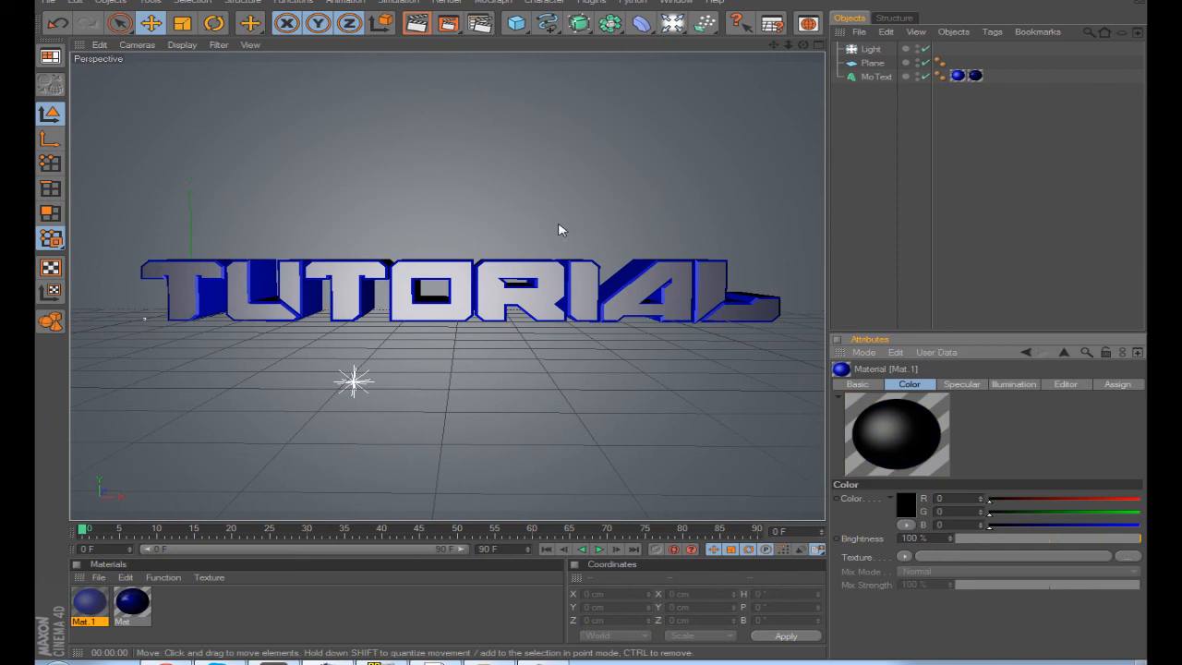
left_click(427, 27)
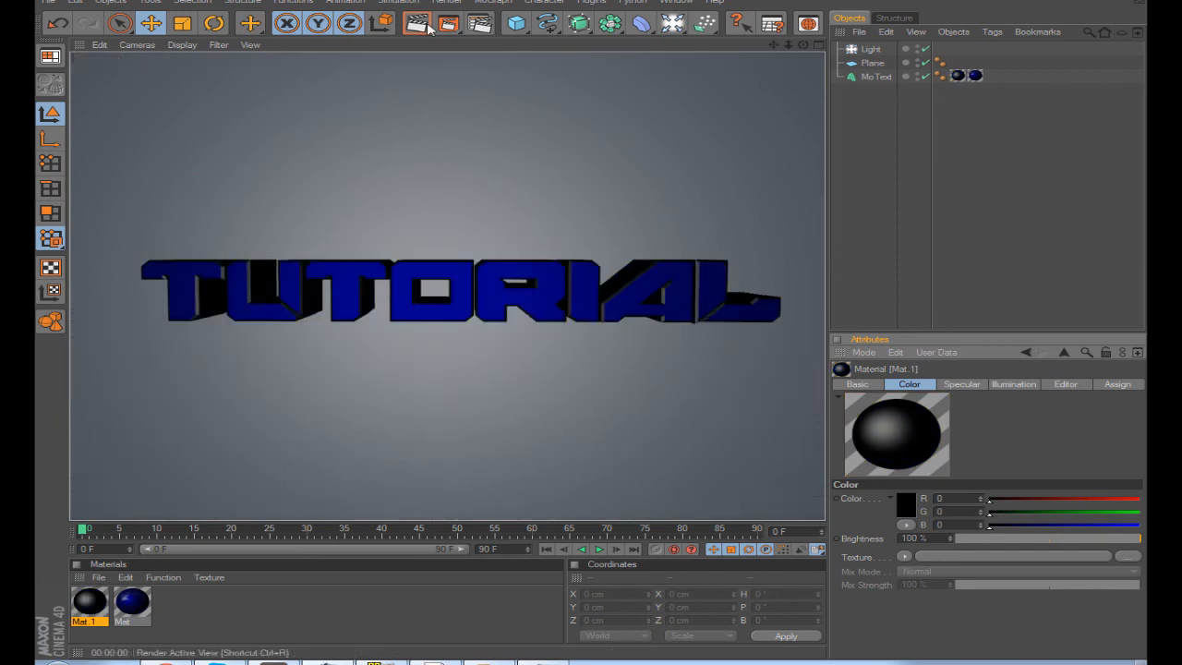
Step: Set the Mat.1 material's color to grey with R 139, G 145 and B 140 and render the active view
left_click(1072, 499)
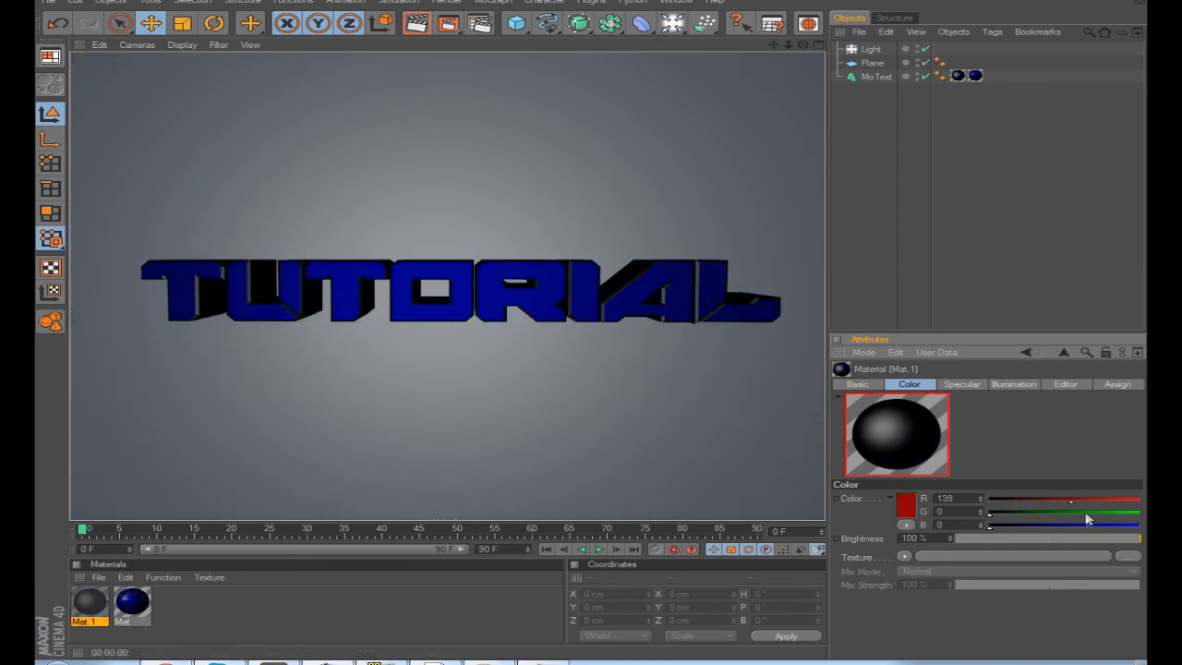
left_click(1075, 513)
left_click(1072, 526)
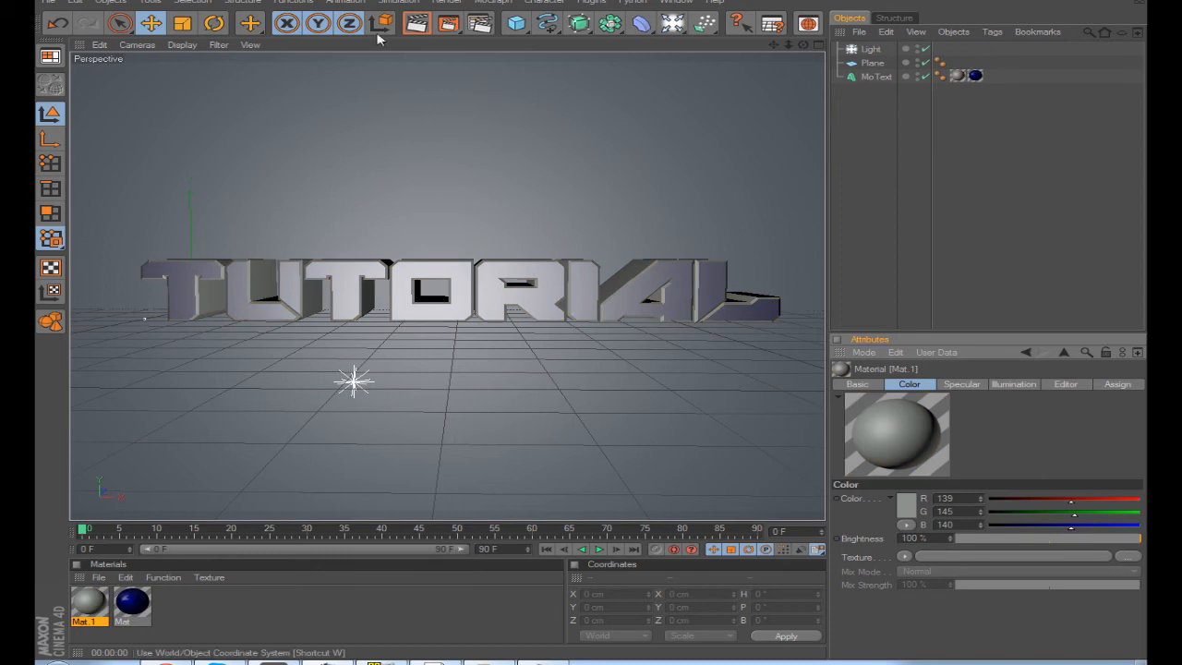
left_click(406, 31)
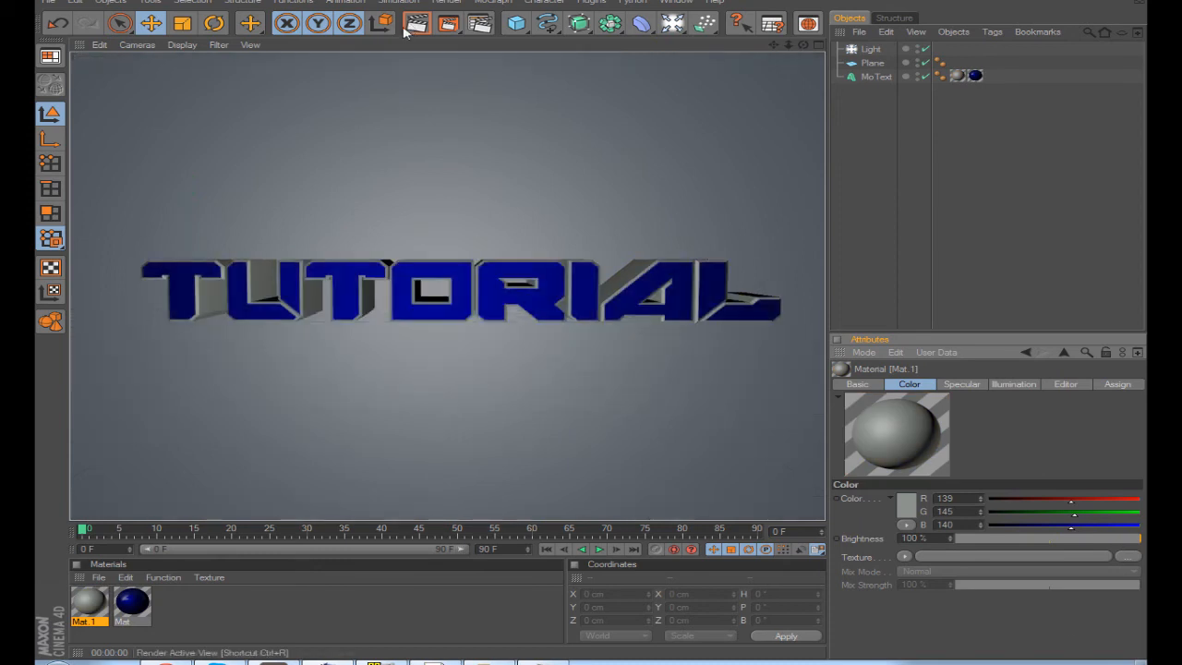
left_click(804, 44)
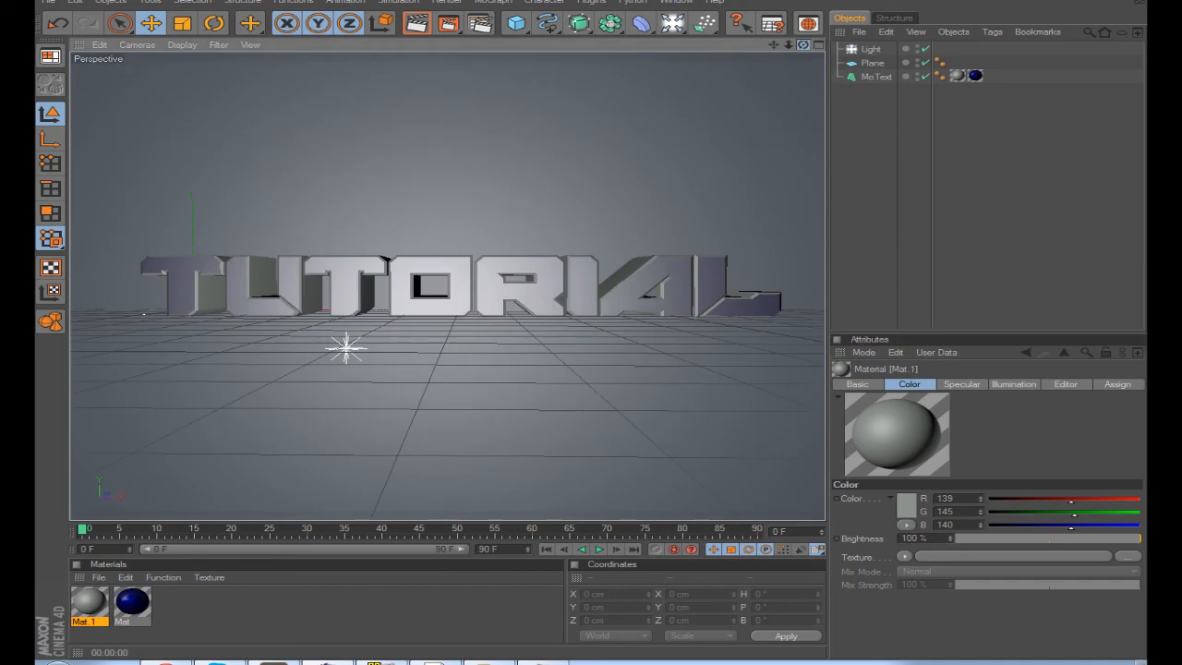
Step: Open the render settings and set the output size to 1280 pixels wide by 1024 pixels high
left_click(479, 24)
left_click_drag(347, 0, 478, 117)
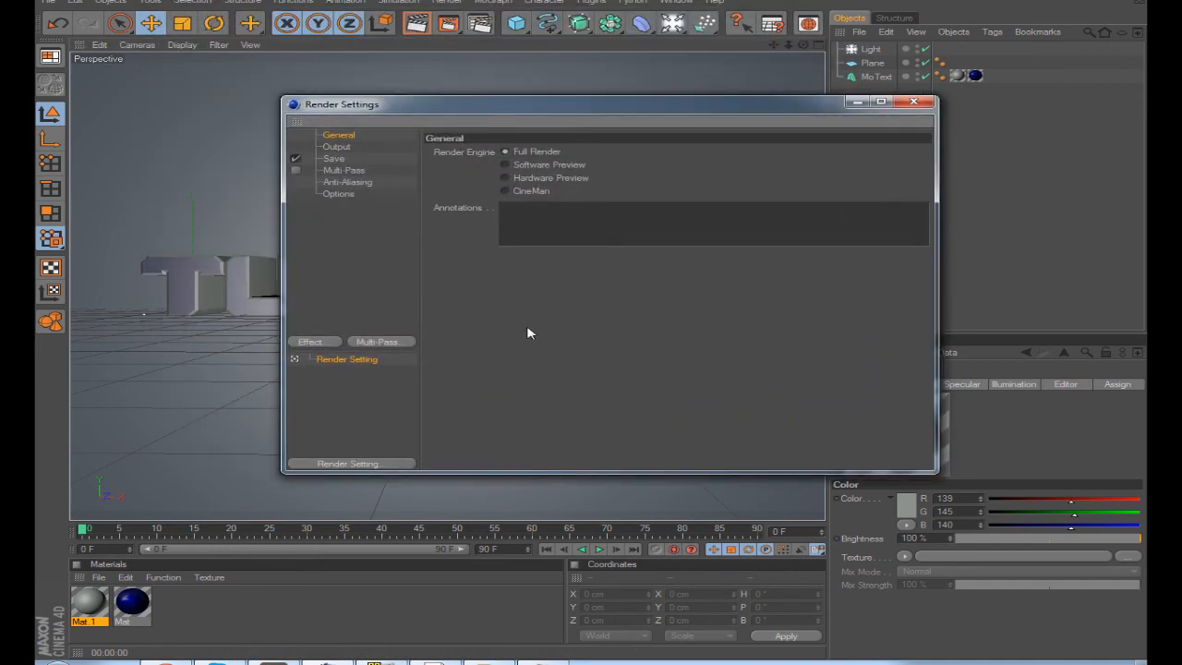
left_click(334, 147)
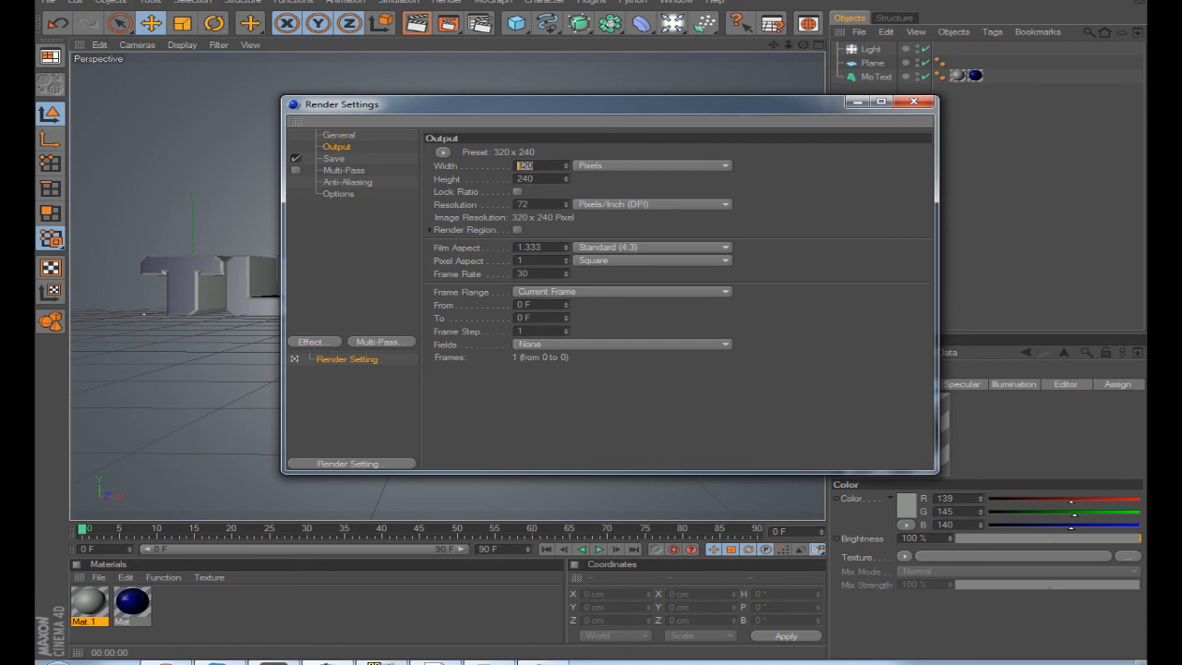
type("1280")
key("Tab")
type("72")
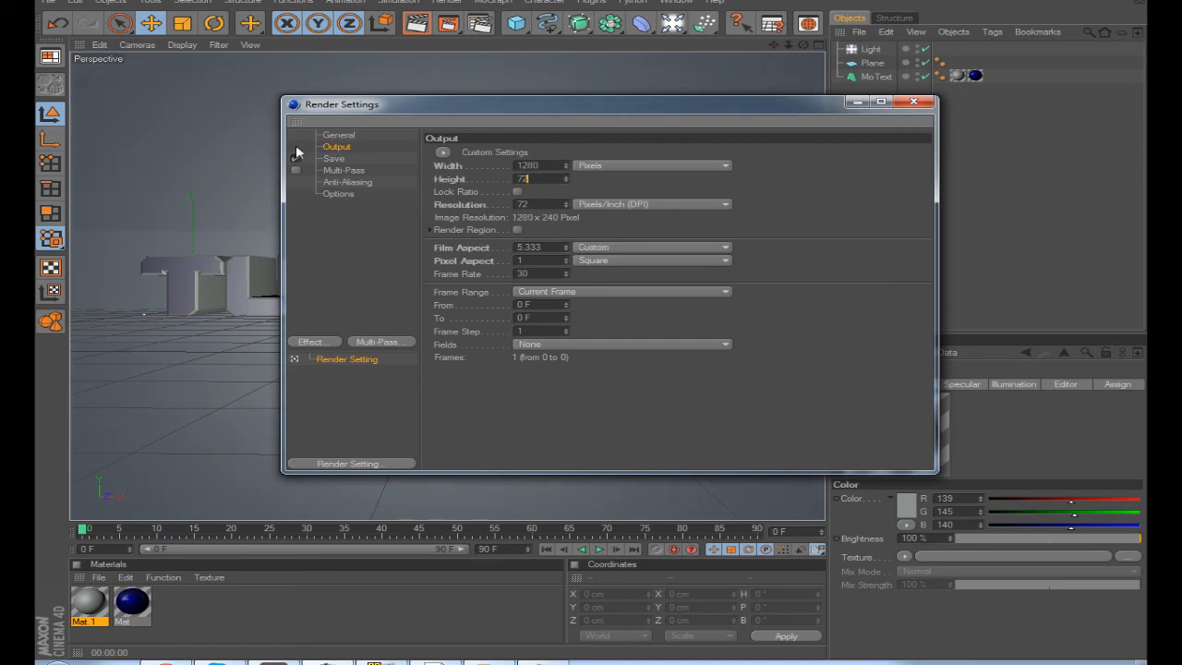
type("0")
key("Tab")
type("1024")
key("Tab")
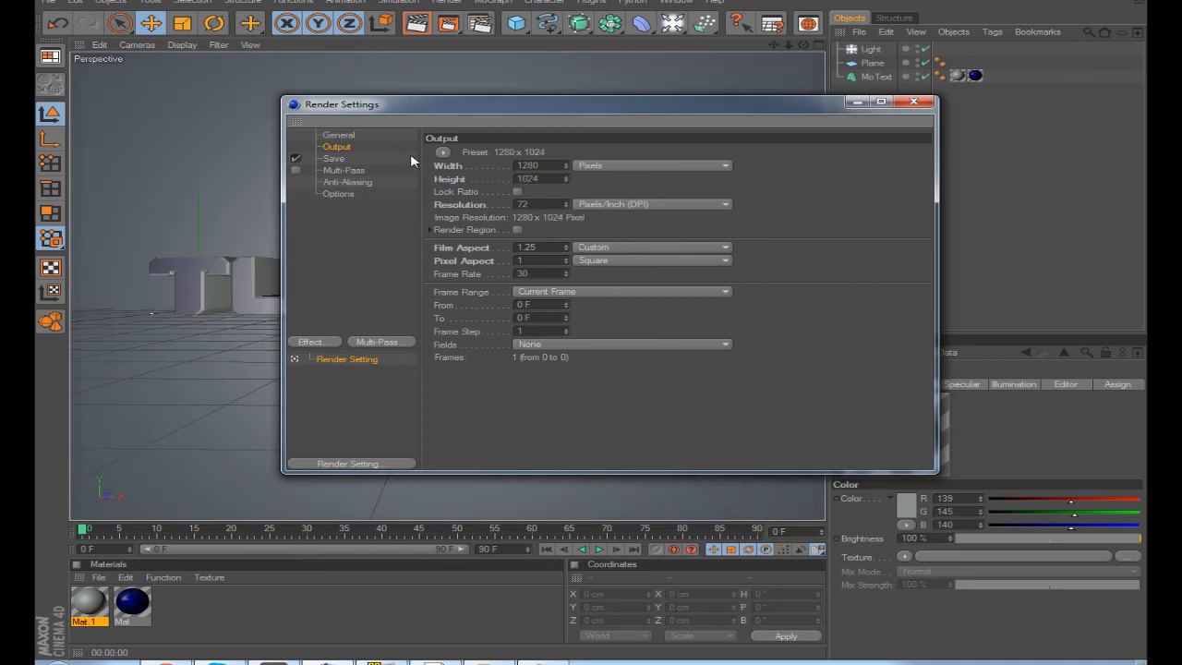
Step: Set the rendered image to save to the Desktop as "tutoprial" in PNG format
left_click(333, 159)
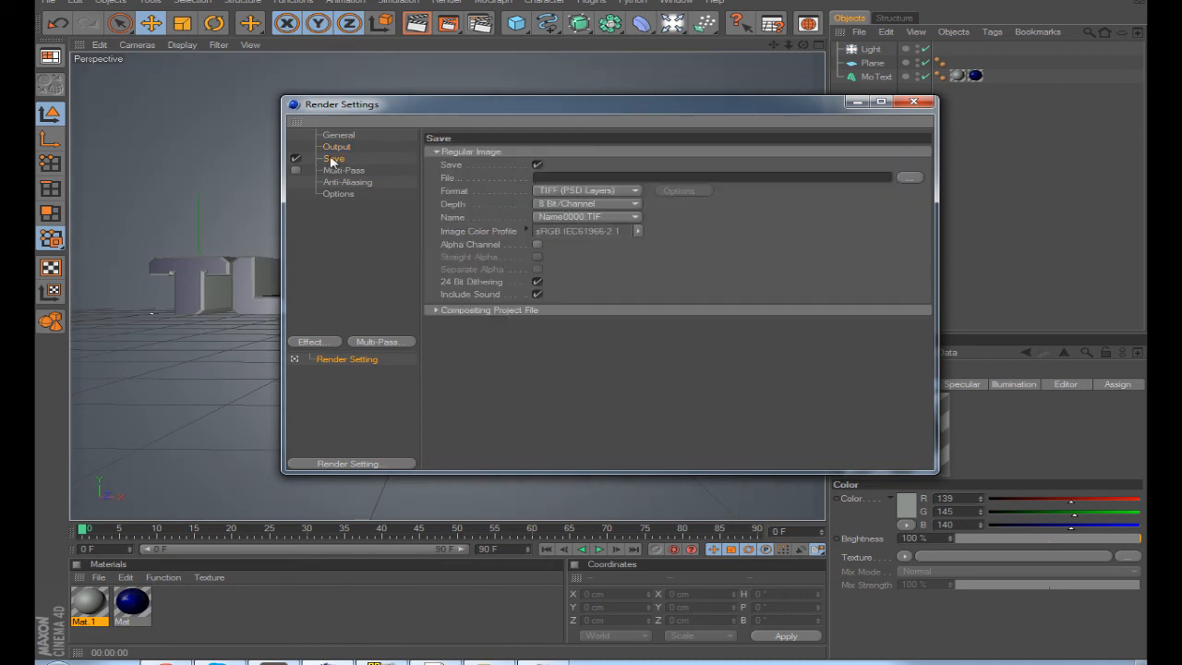
left_click(910, 176)
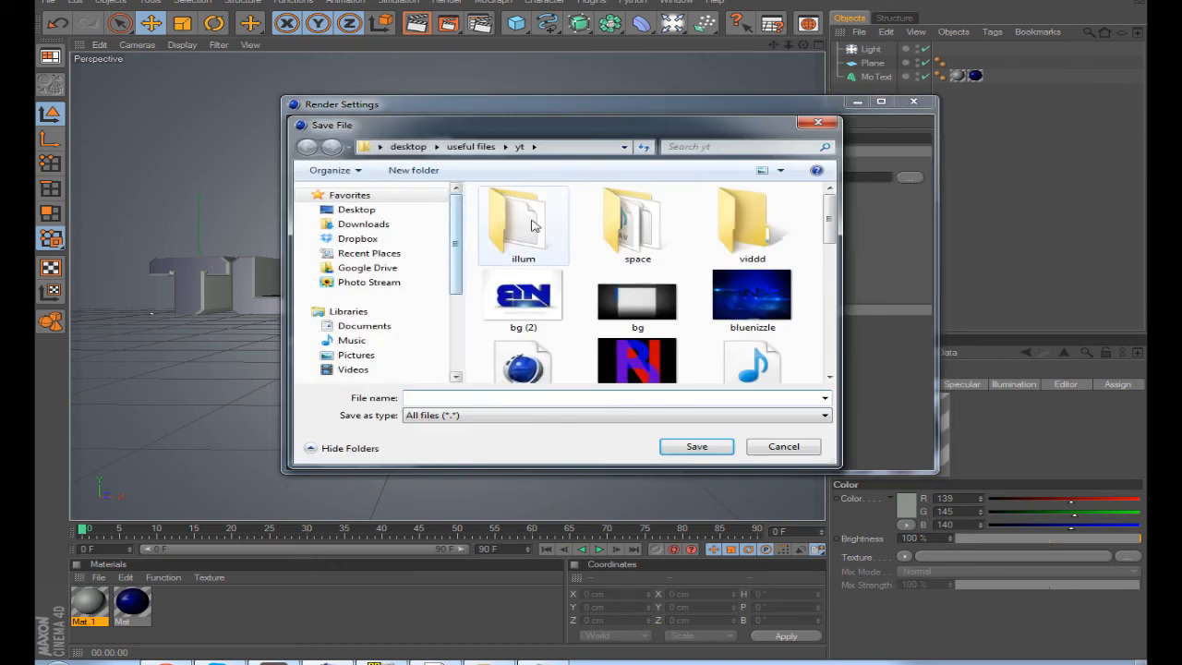
left_click(357, 209)
left_click(602, 399)
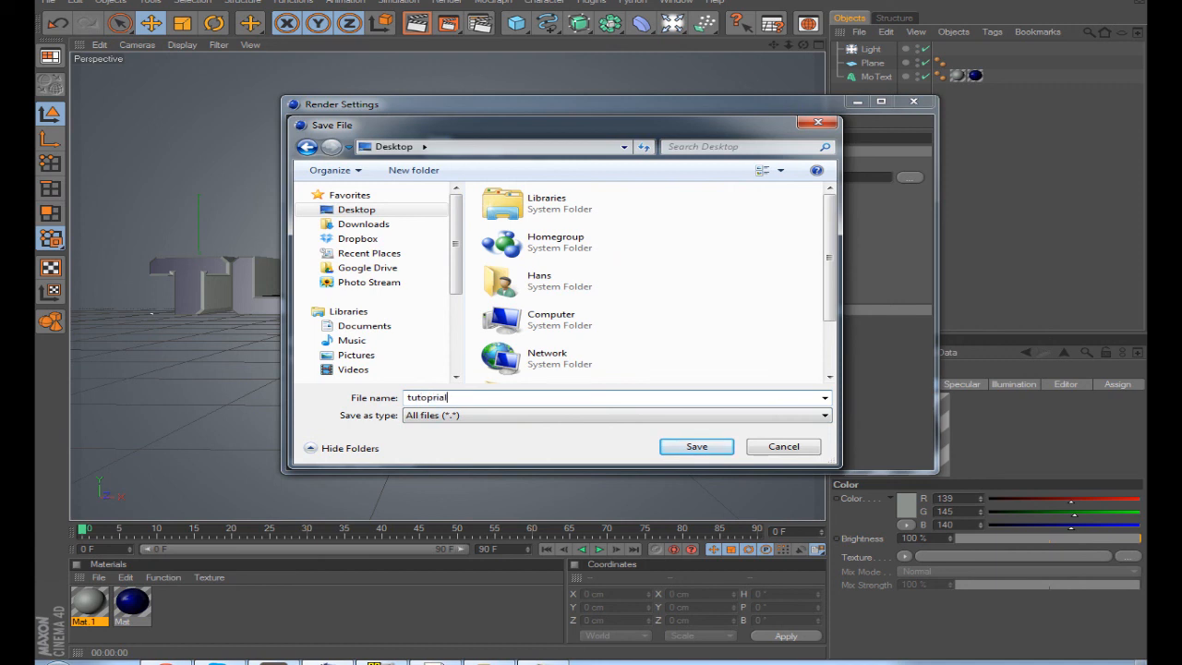
key("Return")
left_click(586, 189)
left_click(573, 295)
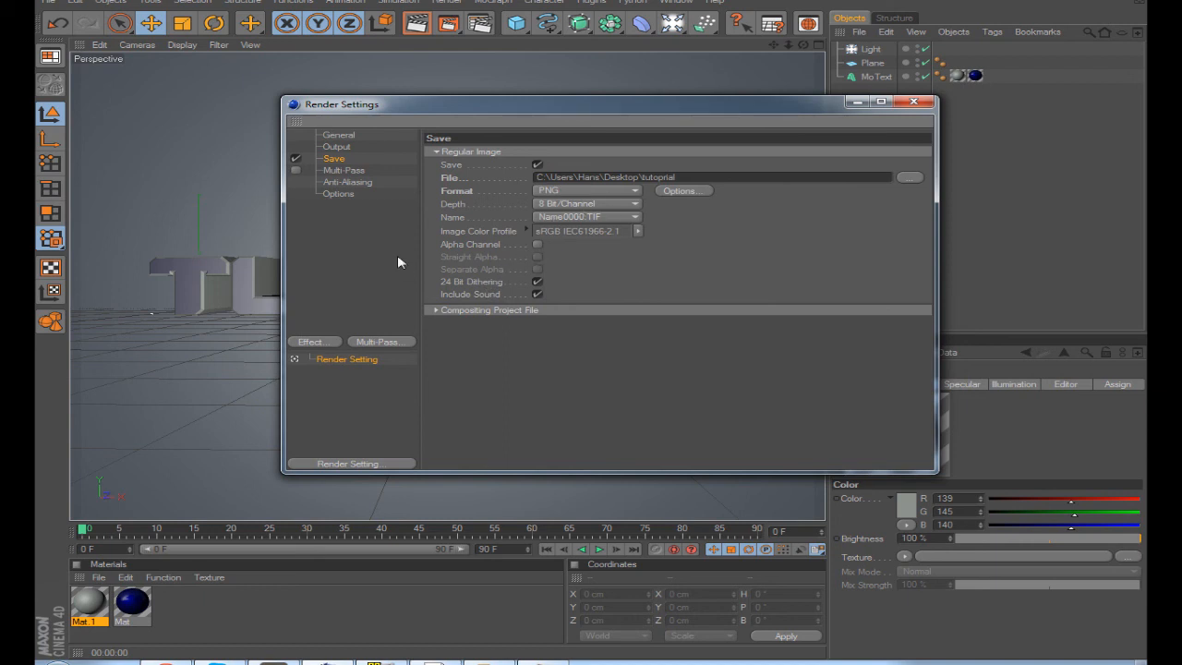
left_click(543, 191)
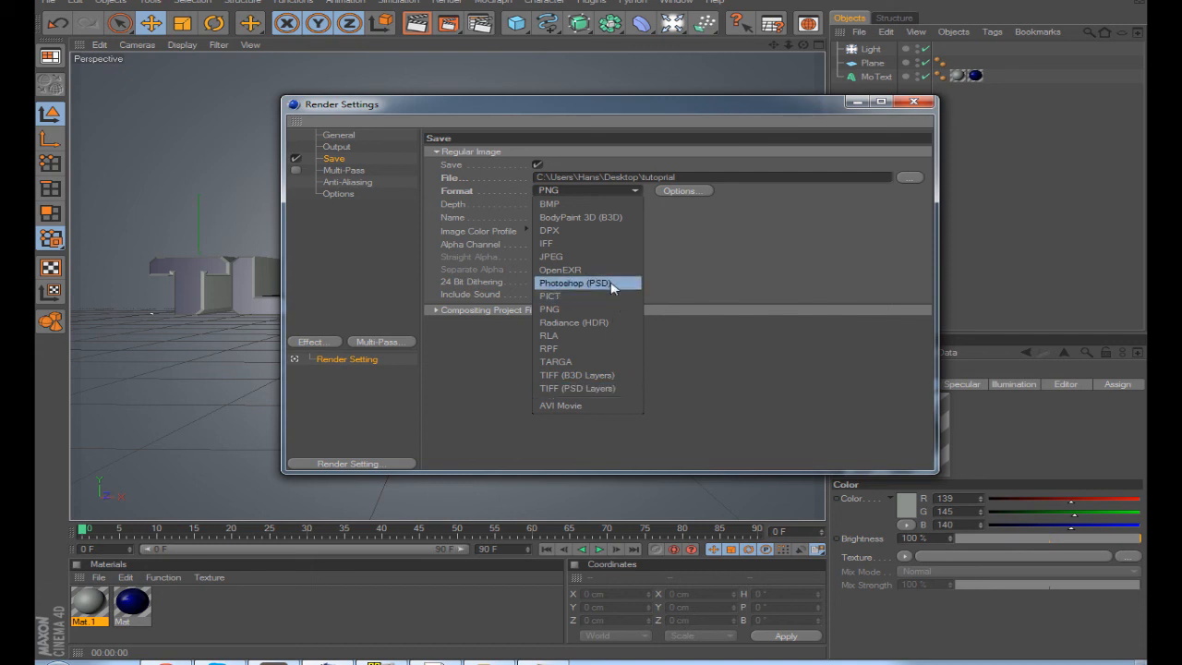
left_click(608, 335)
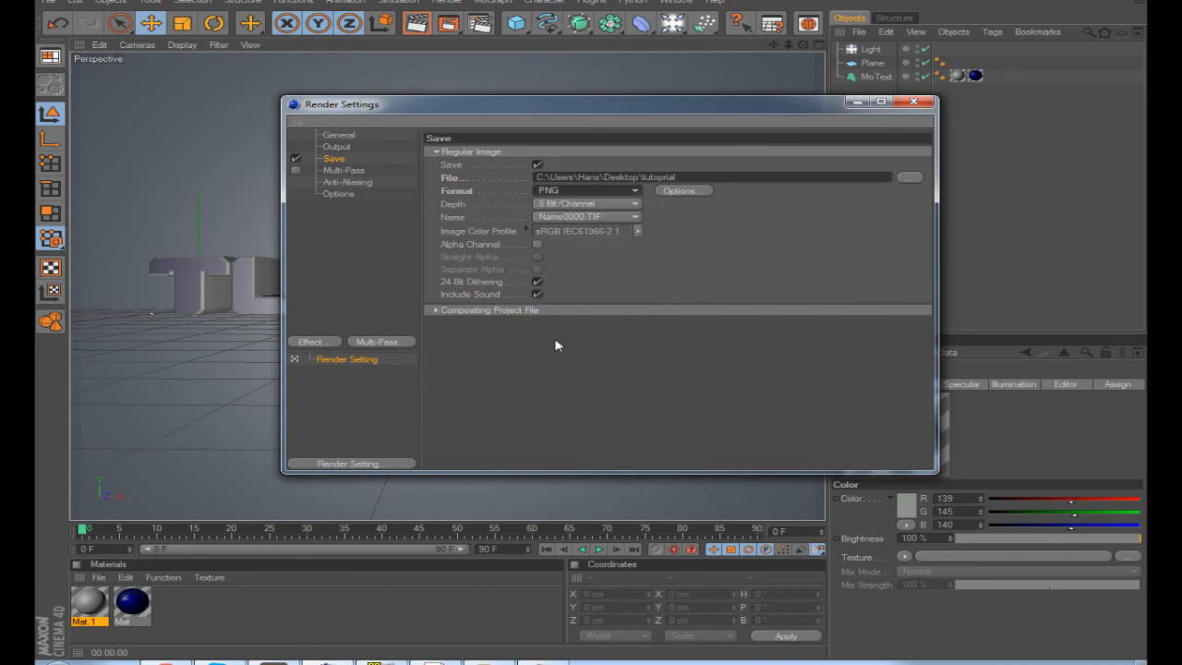
left_click(346, 172)
left_click(352, 193)
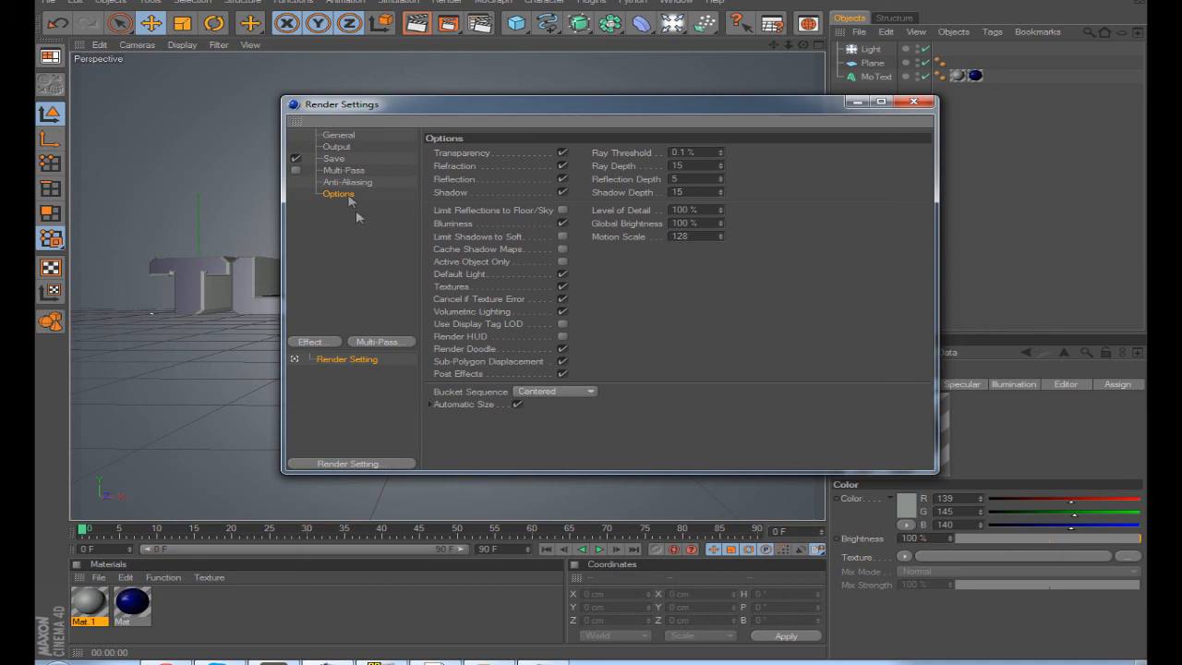
left_click(334, 183)
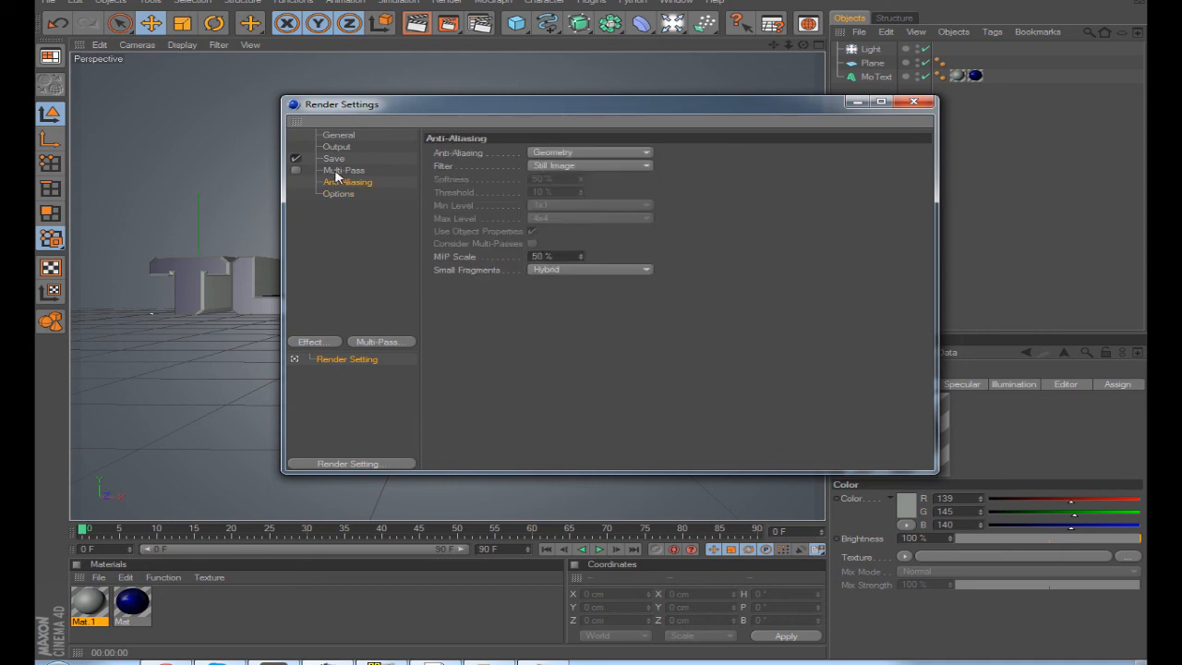
left_click(338, 171)
Step: Add the Ambient Occlusion, Global Illumination and Depth of Field effects to the render settings and render the active view
left_click(332, 347)
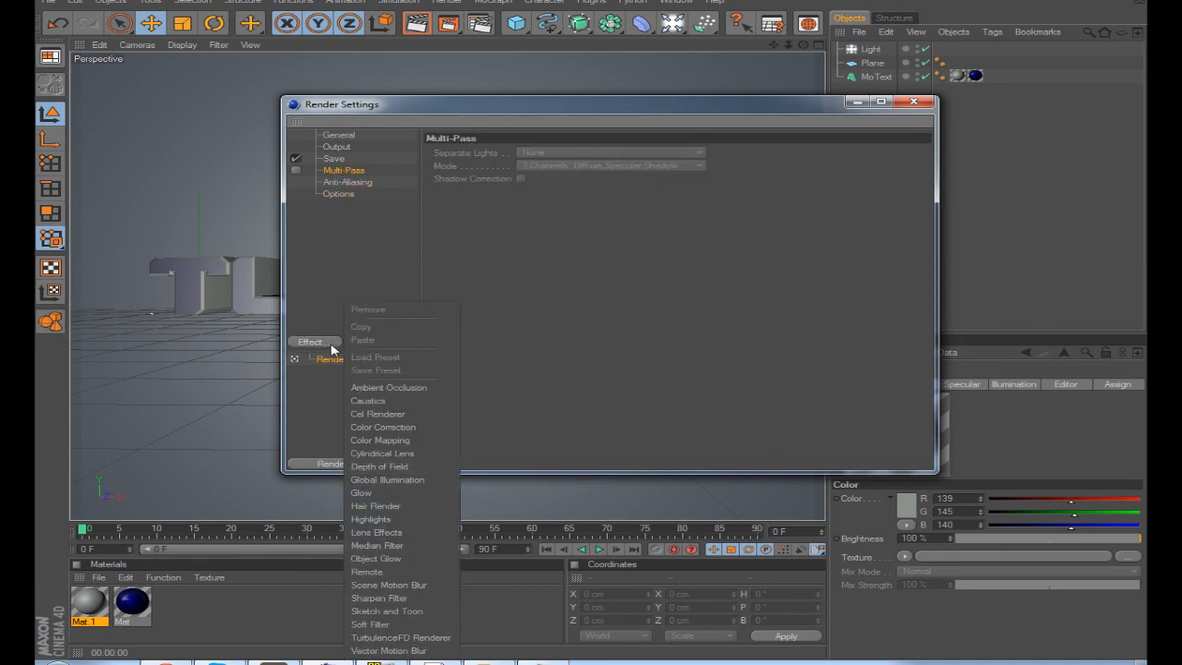
left_click(385, 387)
left_click(319, 342)
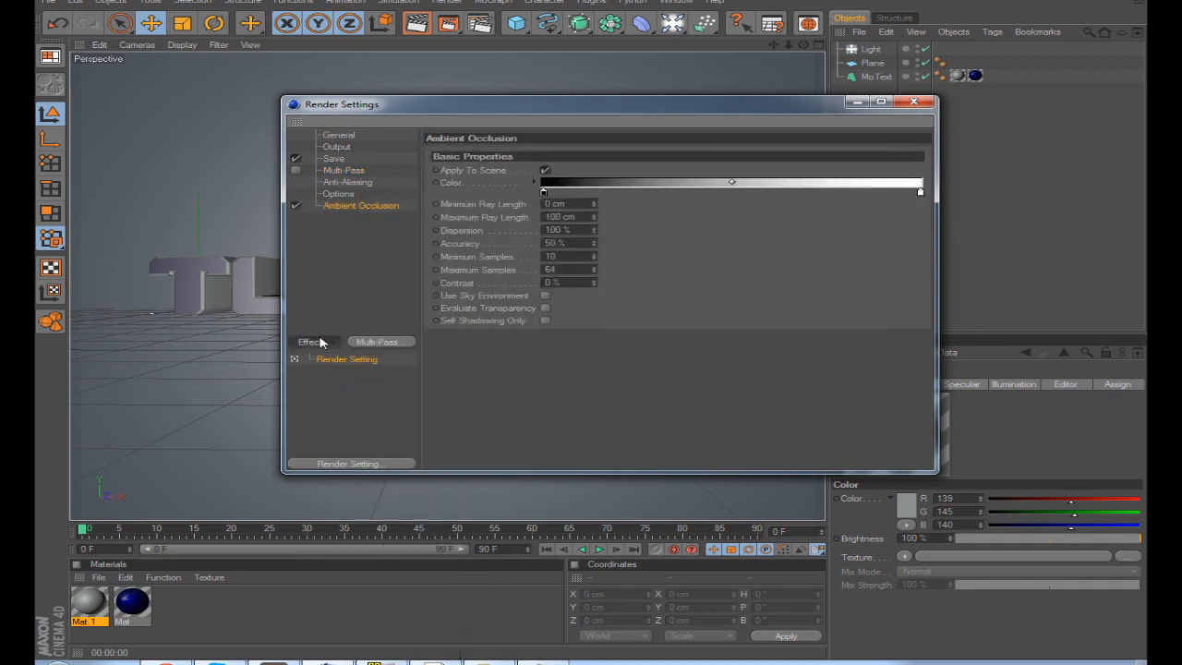
left_click(387, 480)
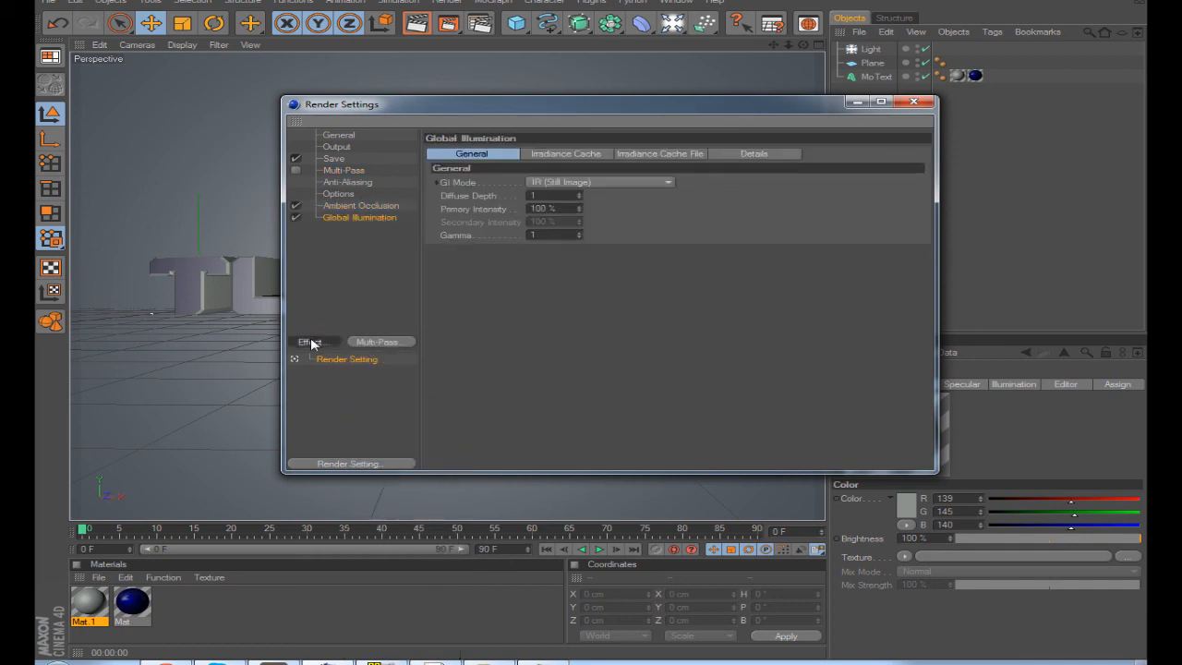
left_click(309, 341)
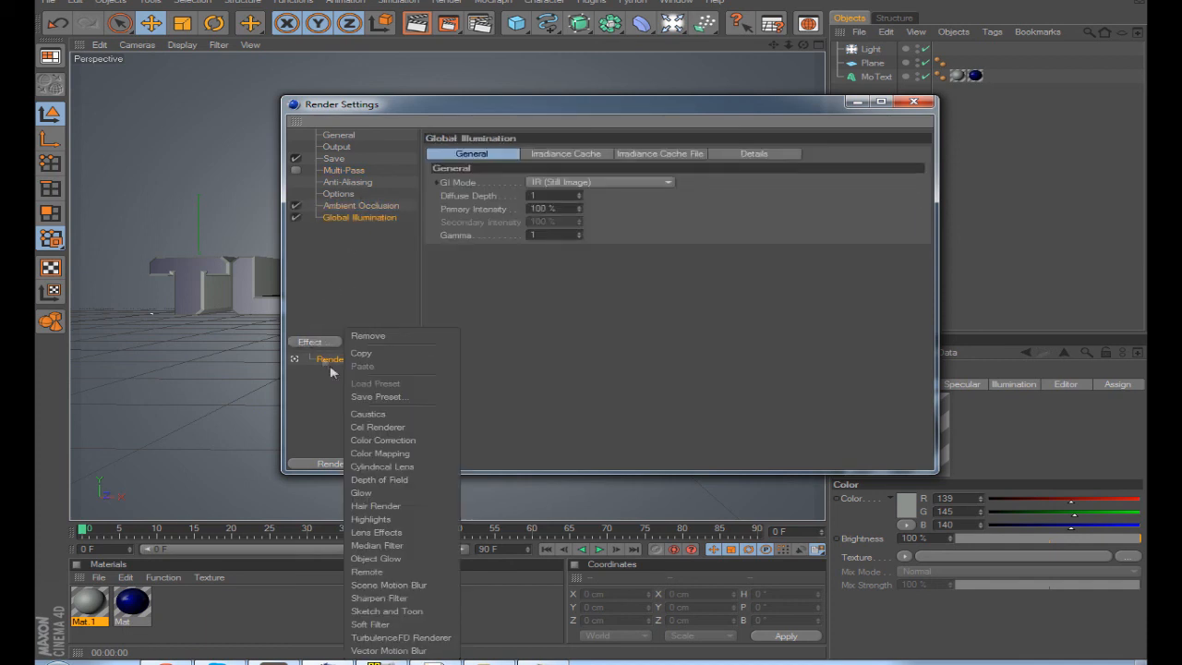
left_click(402, 481)
left_click(371, 218)
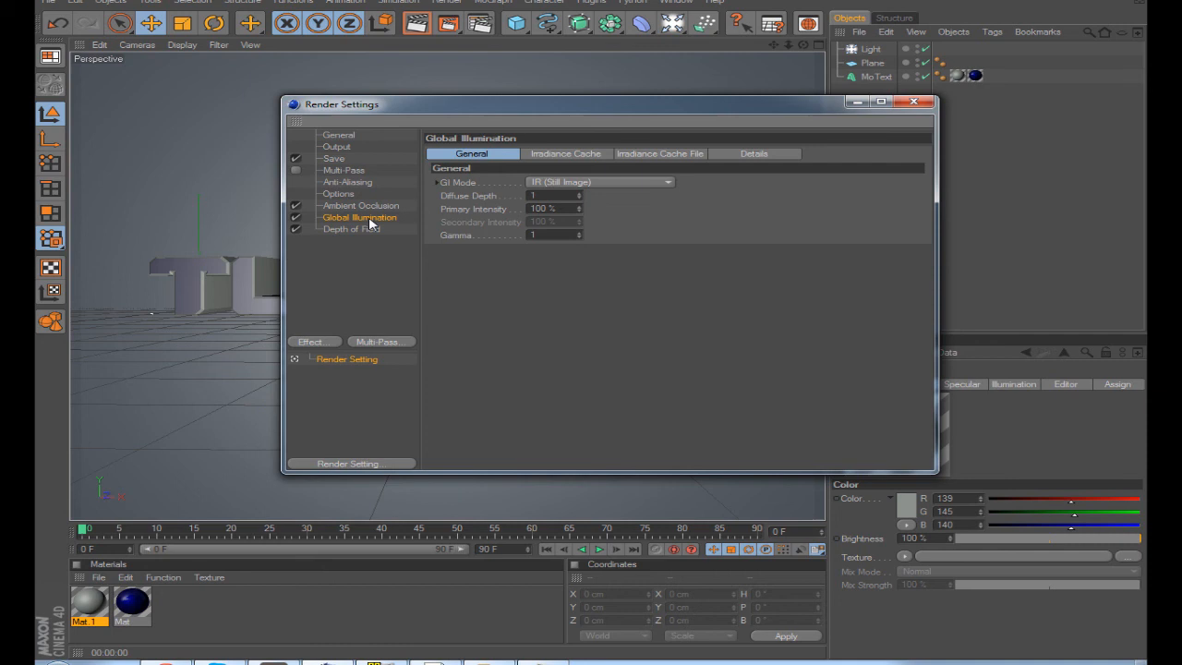
left_click(858, 100)
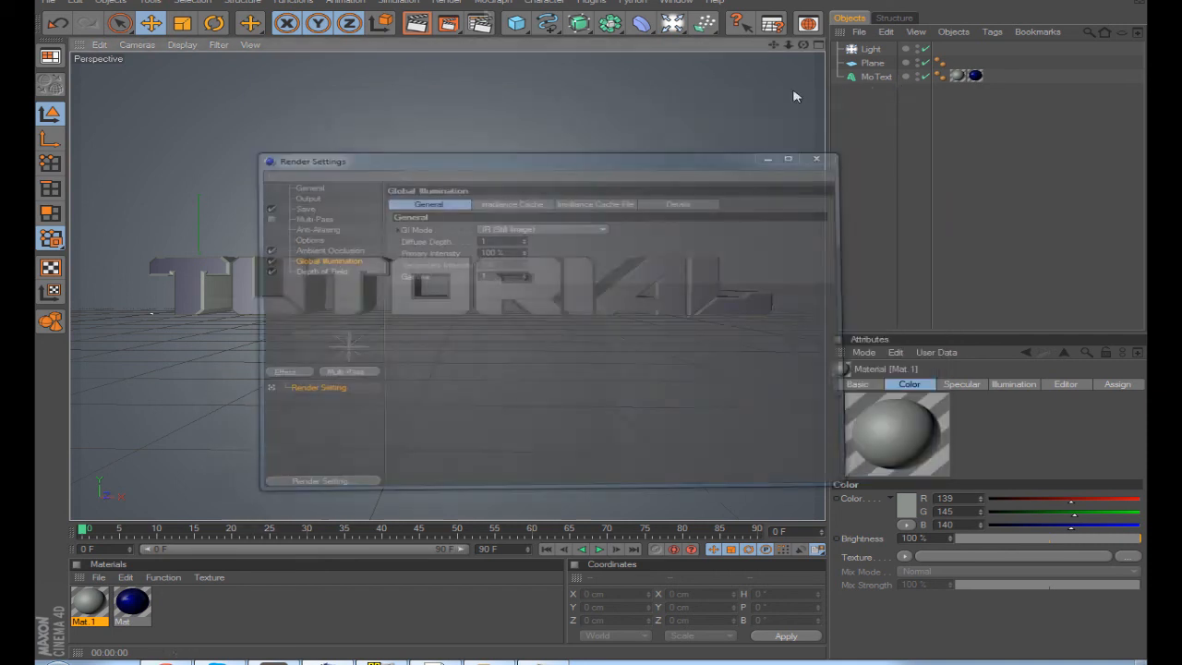
left_click(419, 28)
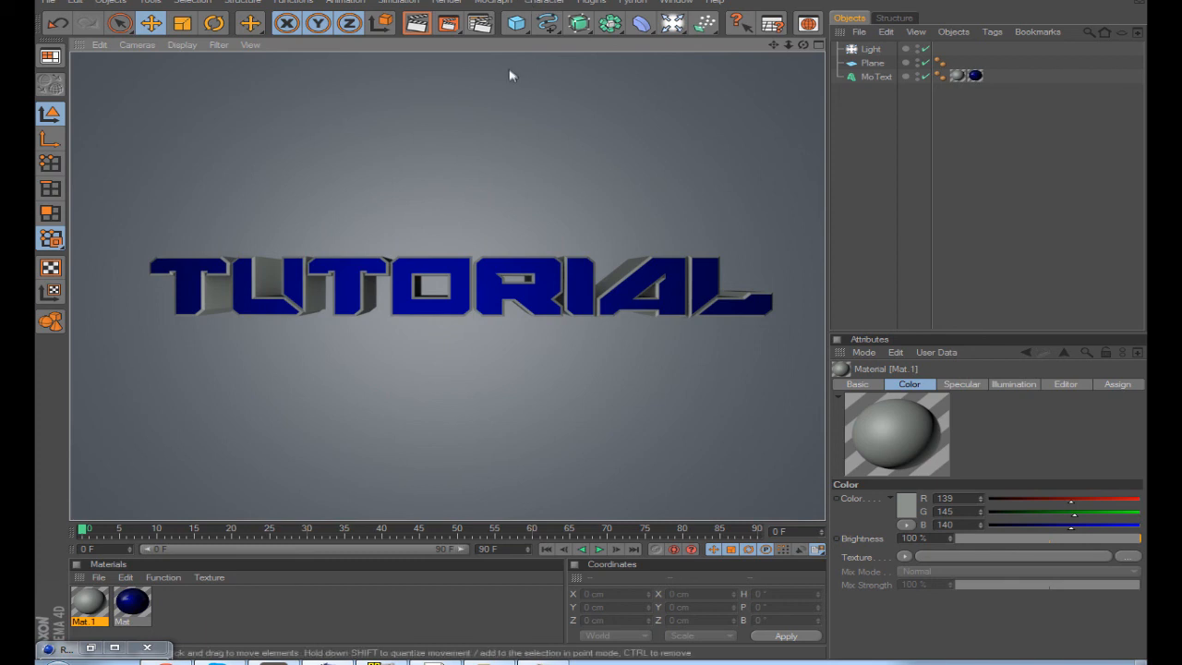
Step: Render the 1280 by 1024 image to the Picture Viewer and reposition the viewer window in front of the scene
left_click(450, 25)
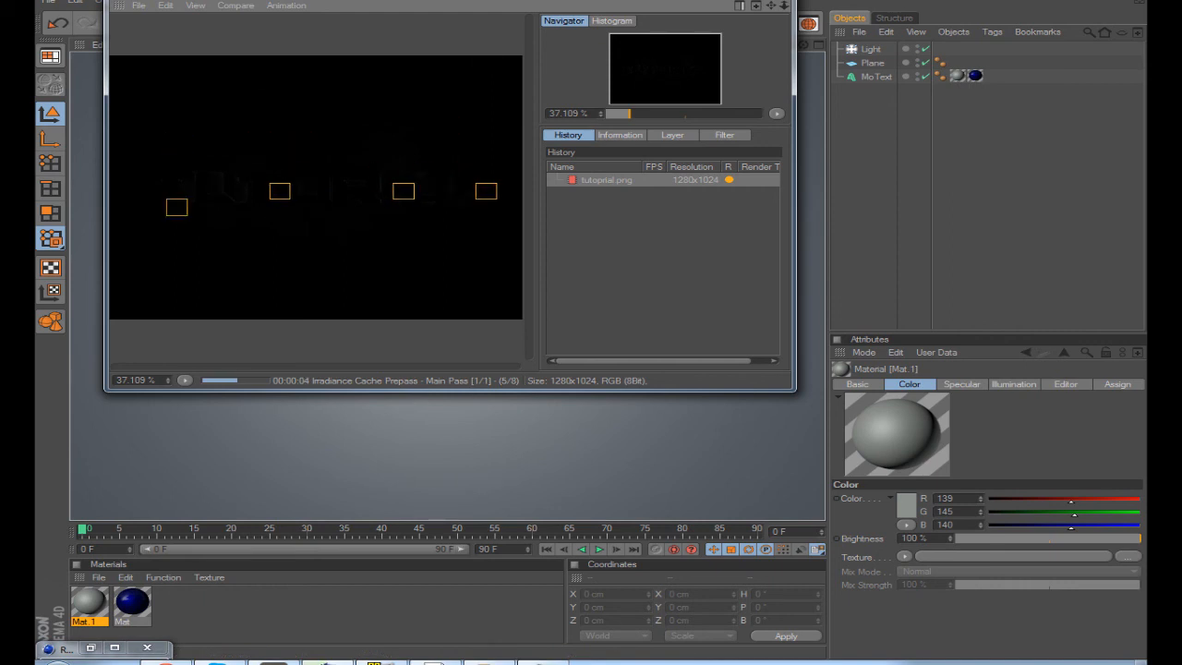
left_click(715, 1)
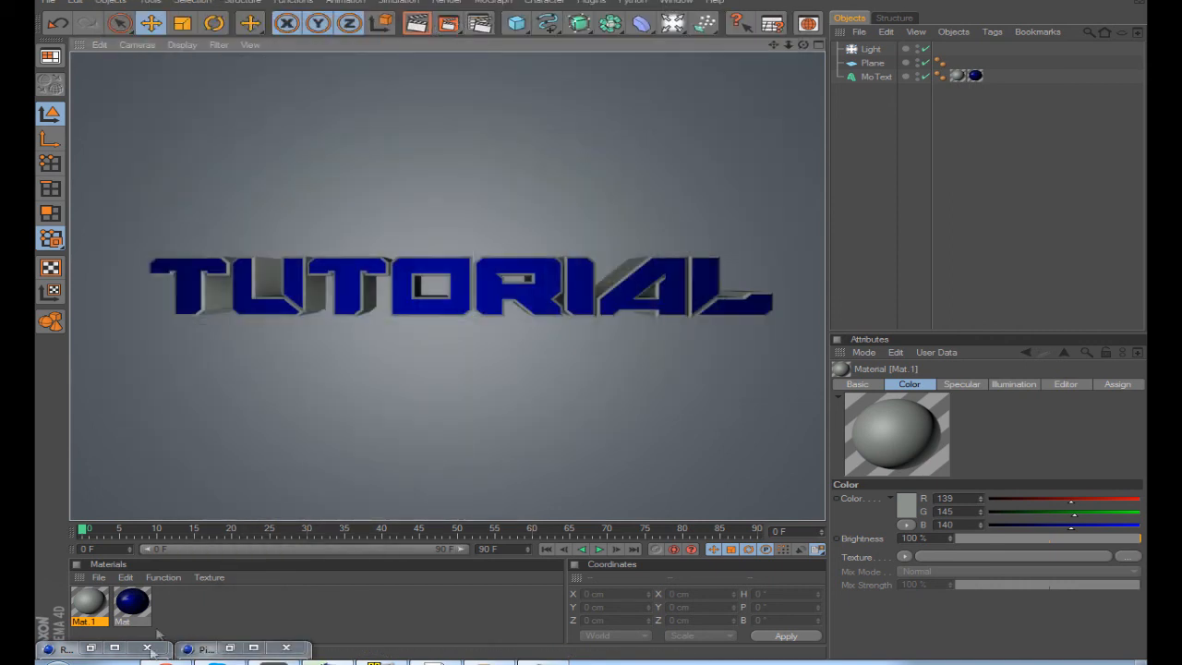
left_click(253, 648)
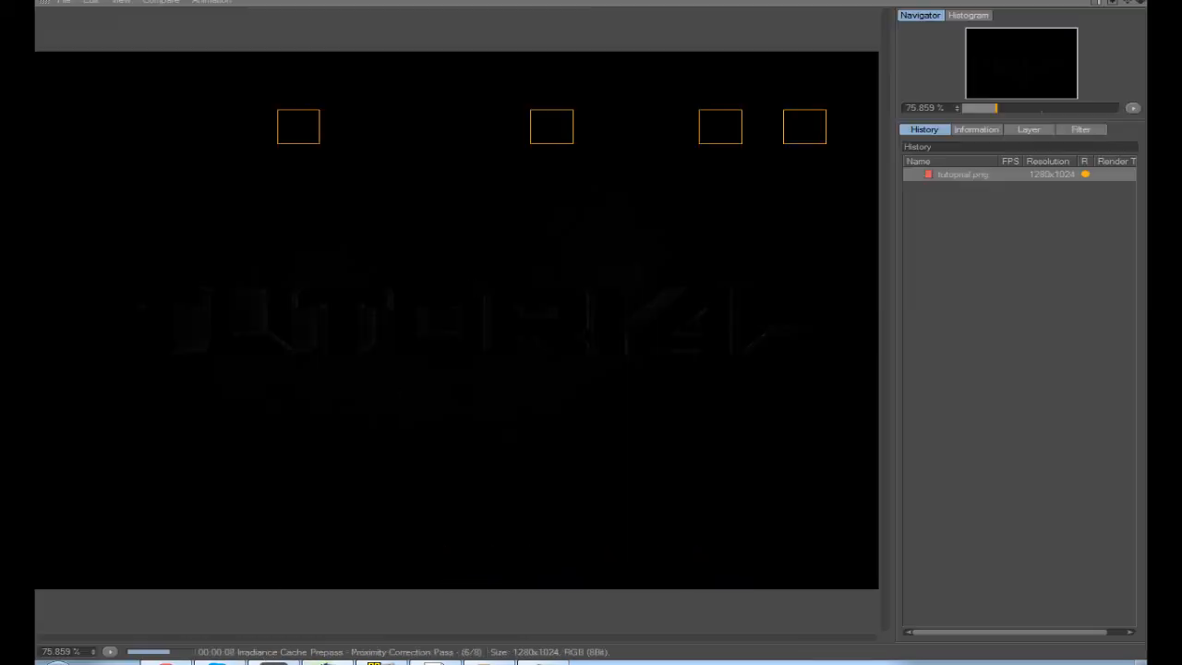
left_click_drag(914, 1, 849, 61)
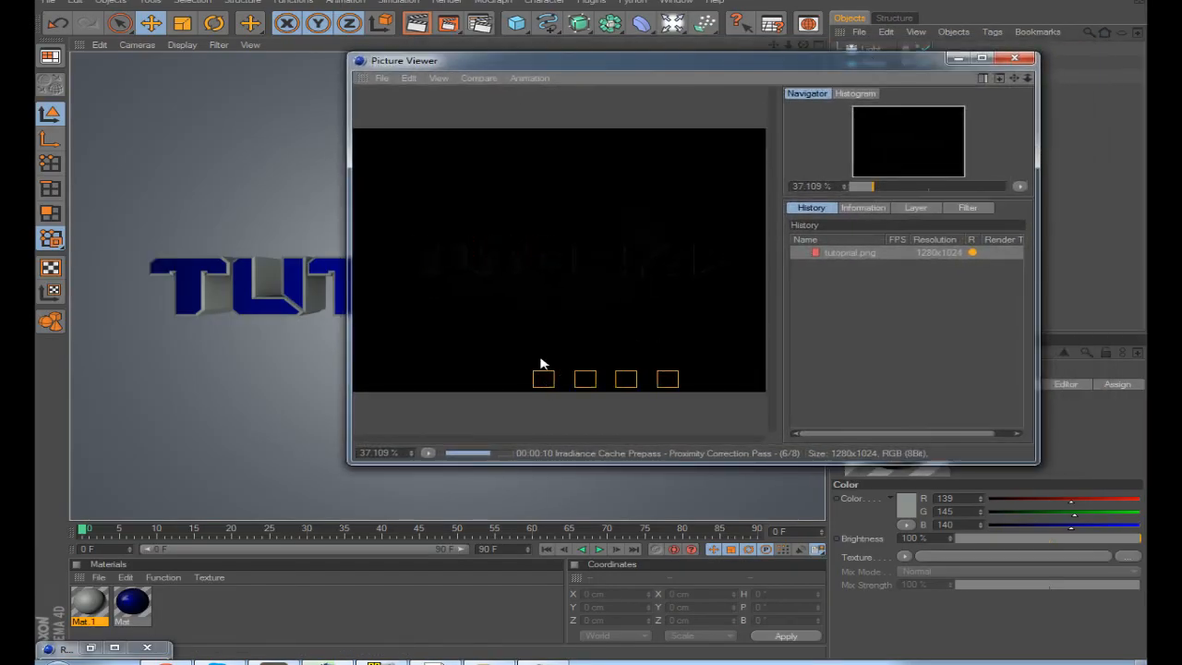